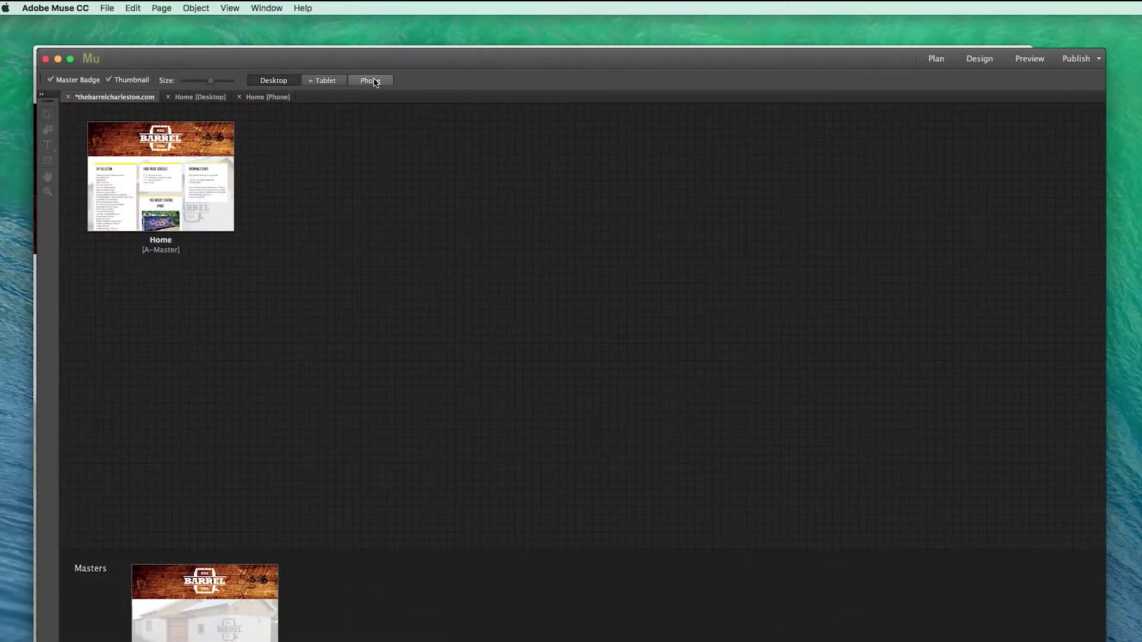
Step: Switch the site plan to show desktop layout thumbnails
click(267, 82)
Step: Open the desktop Home page and scroll through its content
double_click(163, 156)
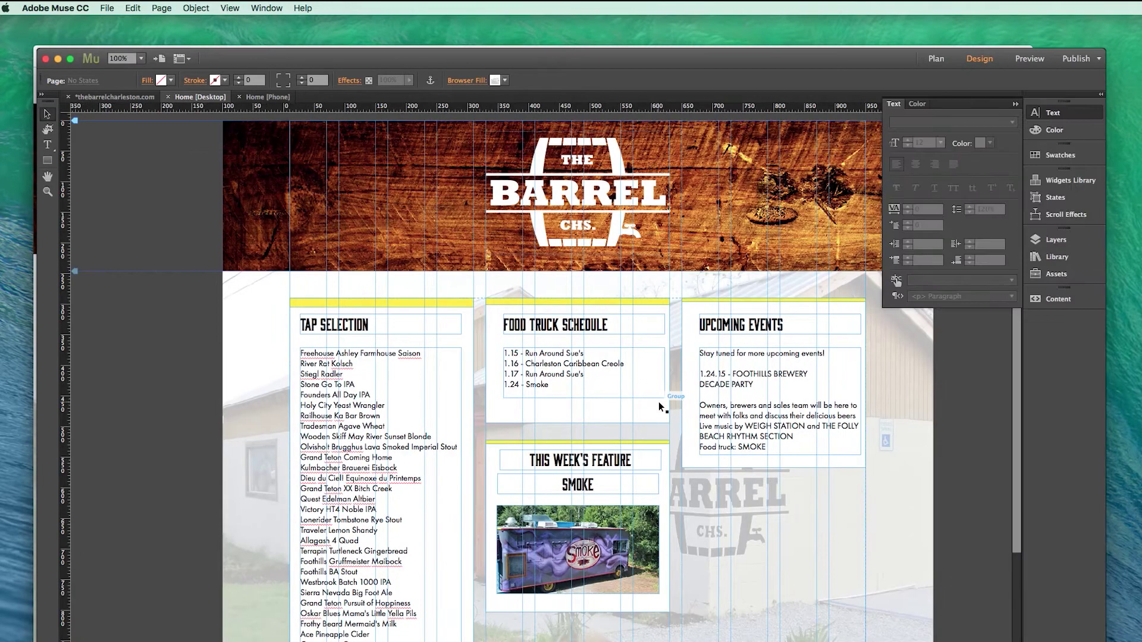
scroll(893, 531, down, 4)
scroll(876, 528, down, 2)
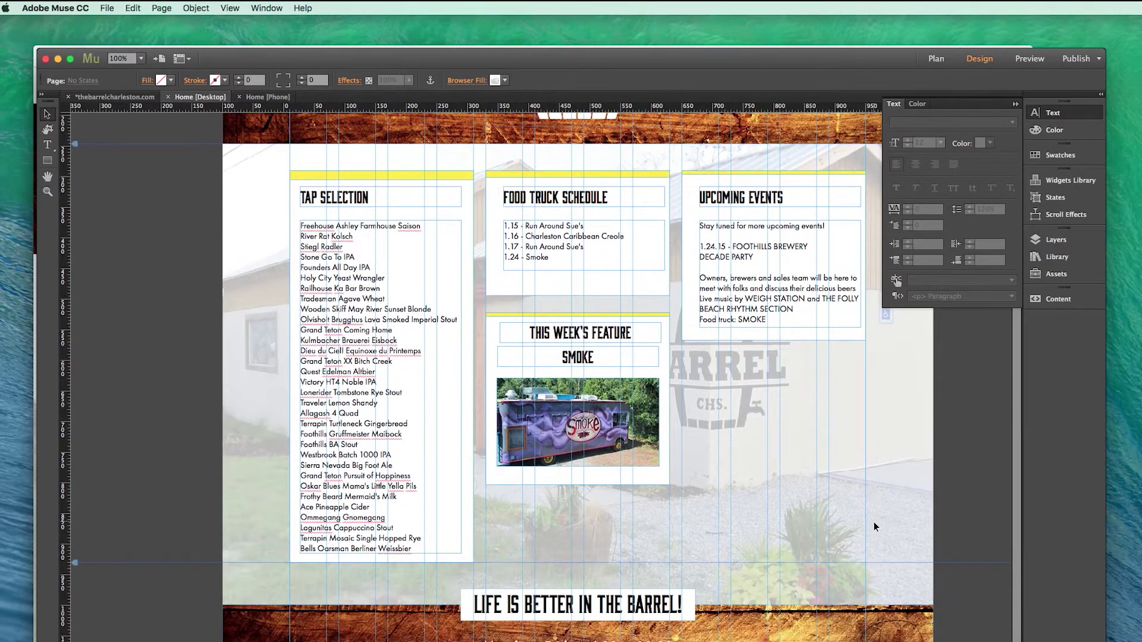
scroll(874, 526, up, 4)
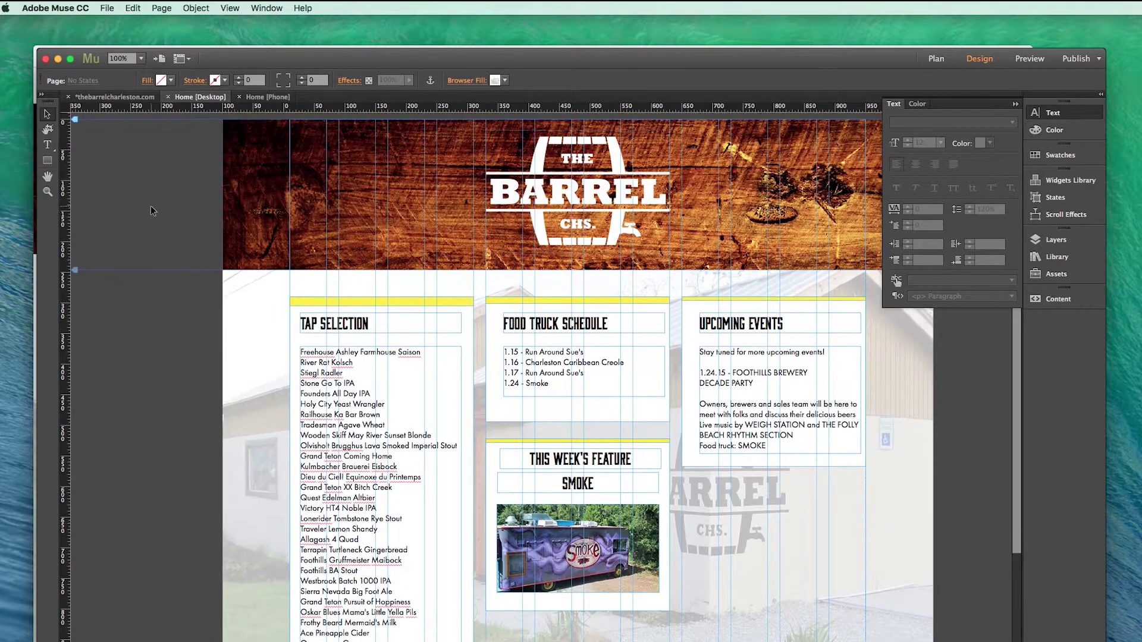
Step: Switch the plan to phone layouts and review the phone Home page
click(128, 99)
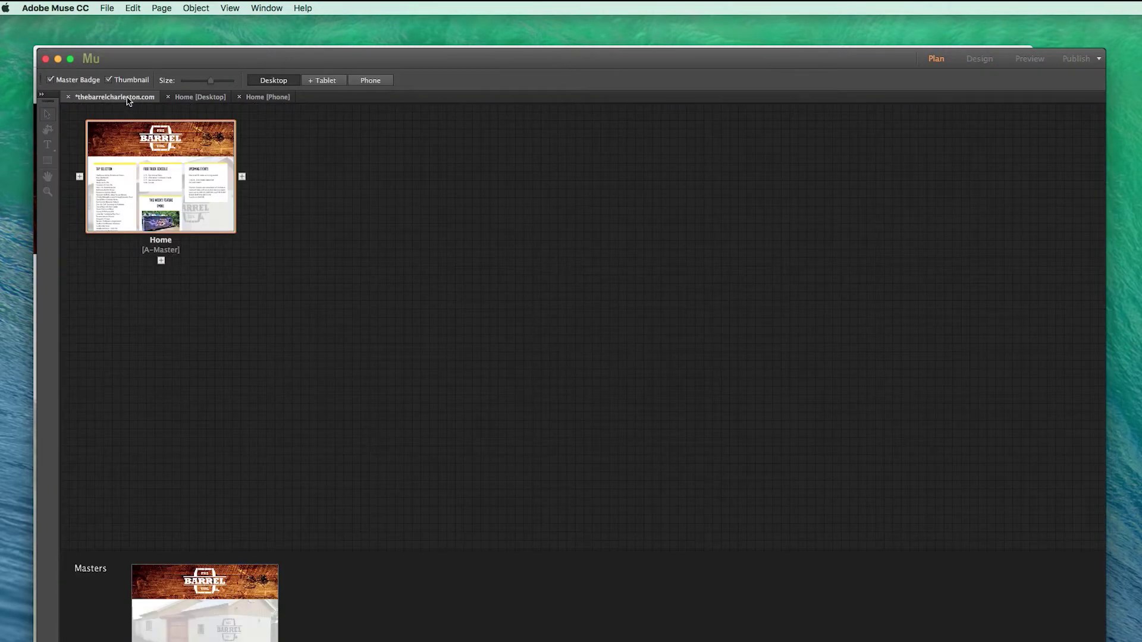
click(383, 84)
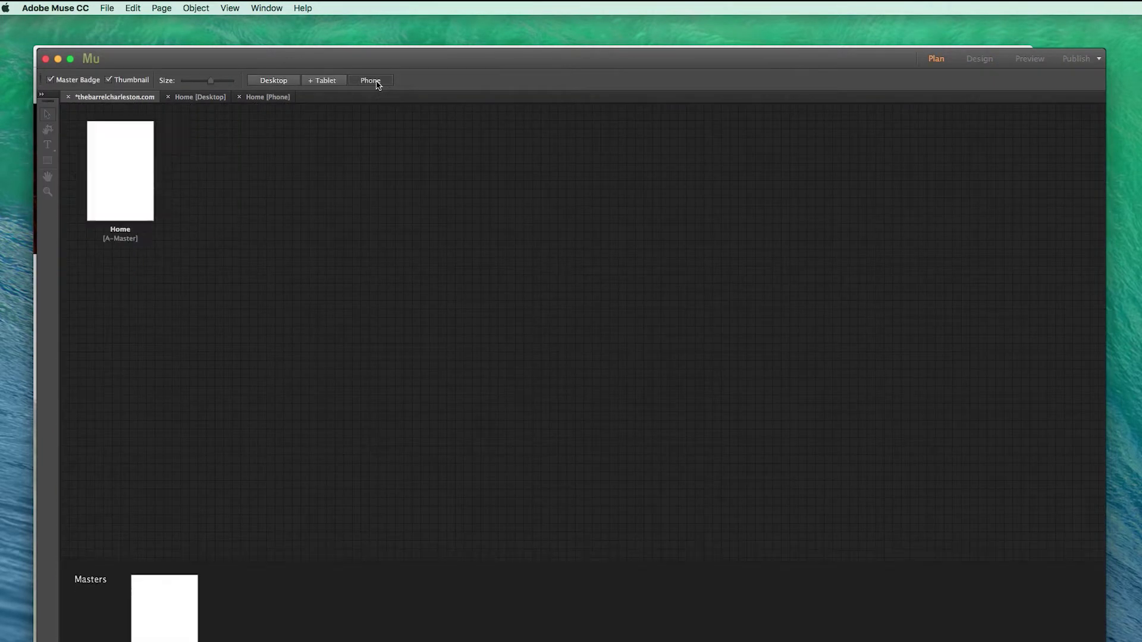
double_click(121, 161)
scroll(574, 295, up, 5)
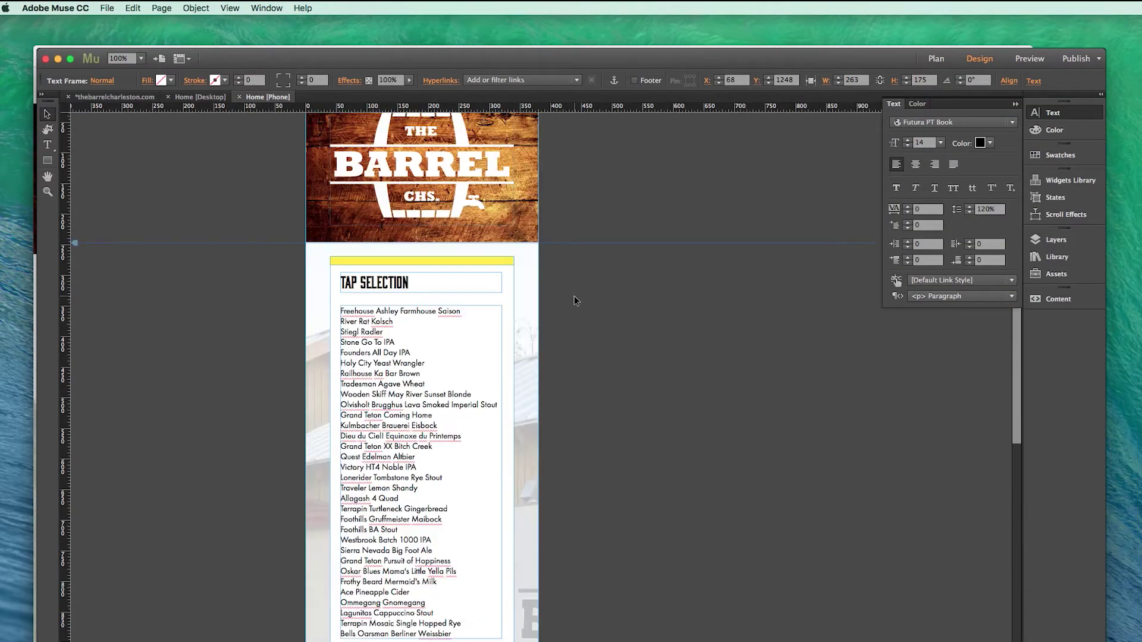
scroll(573, 297, up, 2)
scroll(576, 300, down, 1)
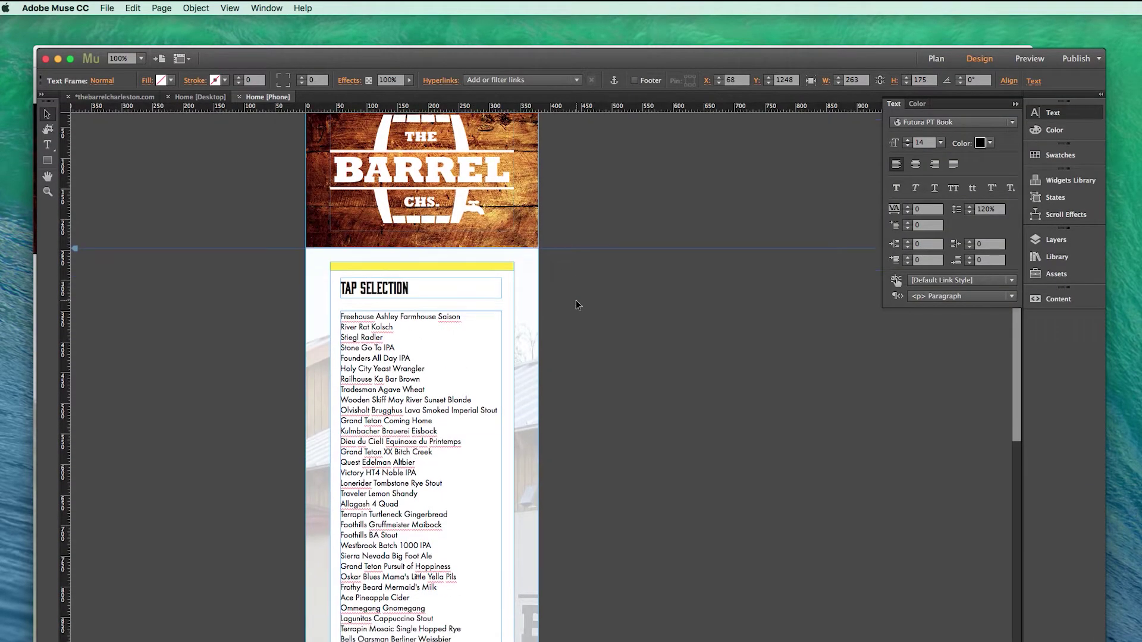
scroll(576, 301, up, 1)
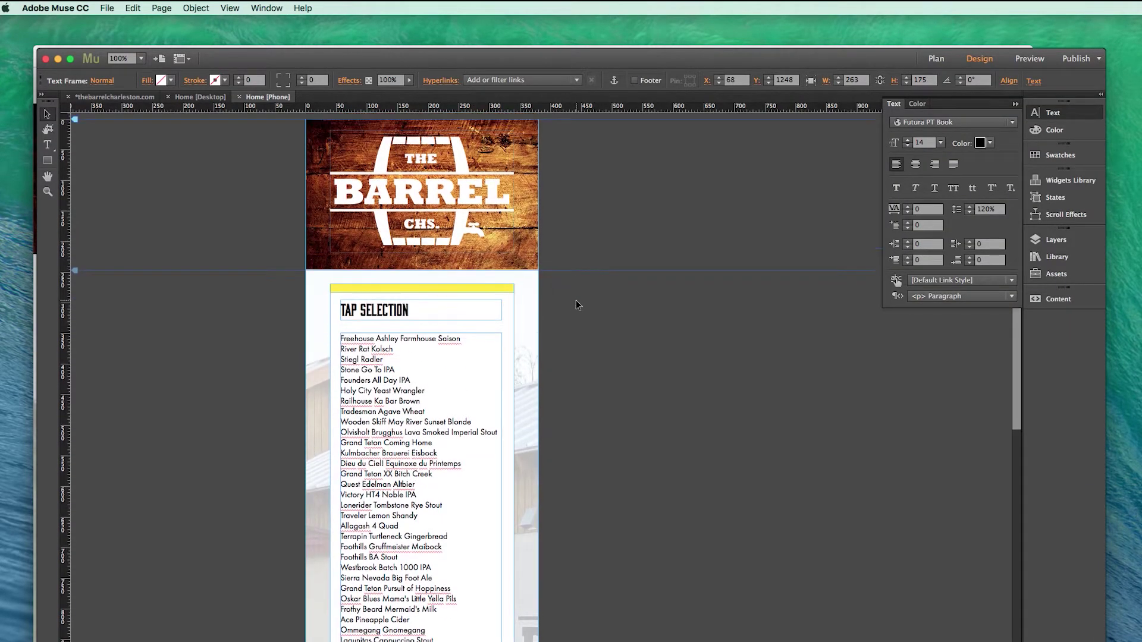
Step: Return to the desktop Home page and bring FileZilla to the front
click(101, 98)
click(182, 97)
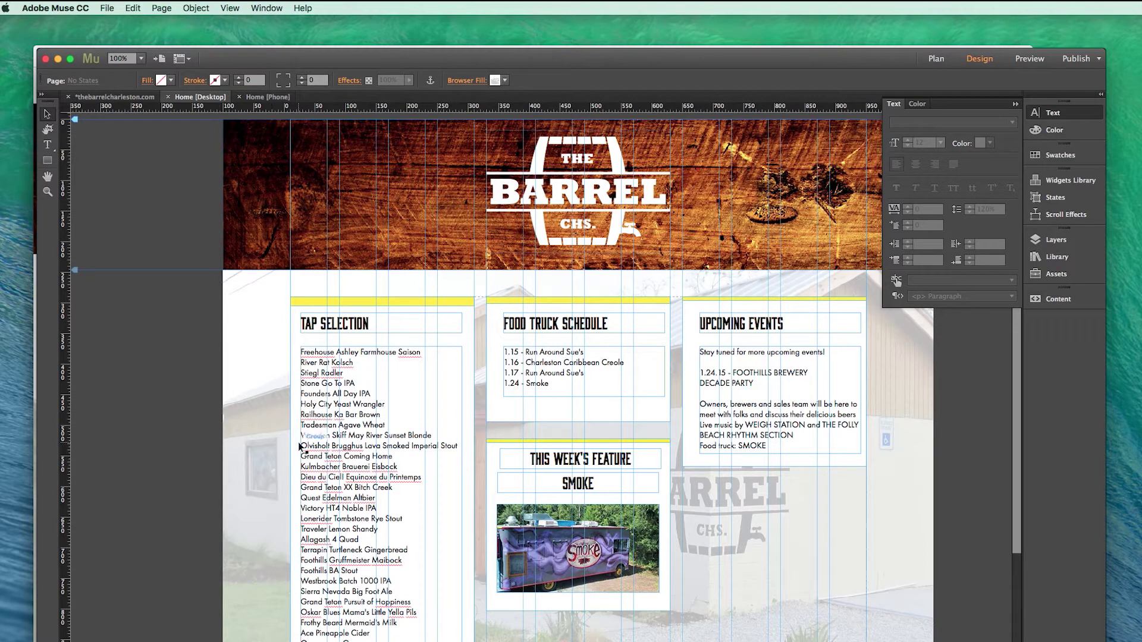
key(super+Tab)
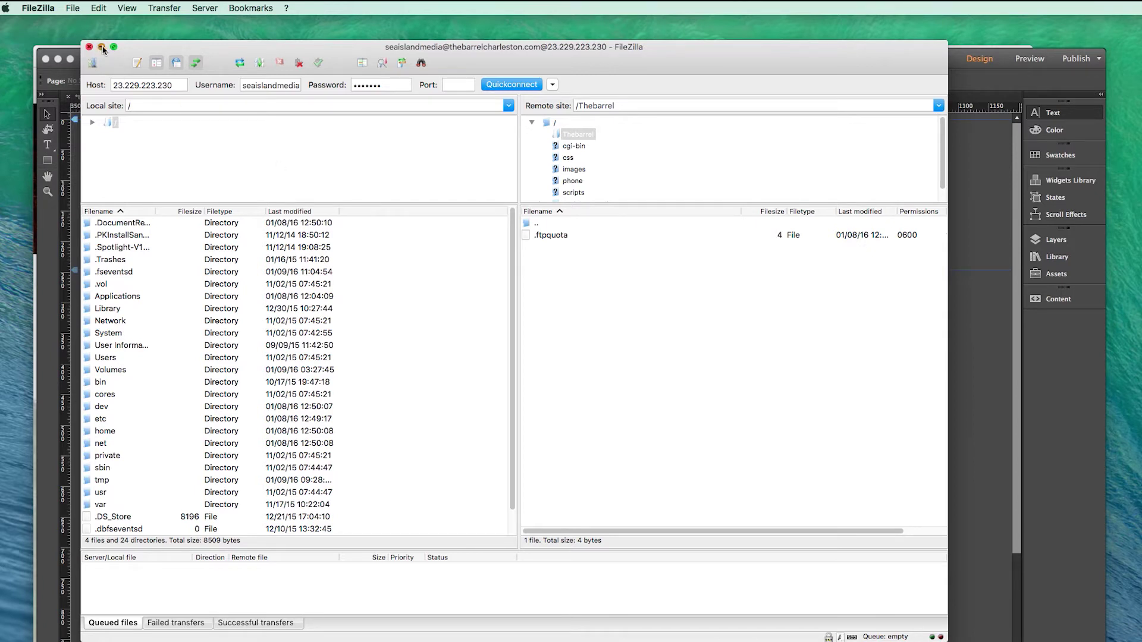
Step: Minimize FileZilla and choose File > Upload to FTP Host in Muse
click(101, 47)
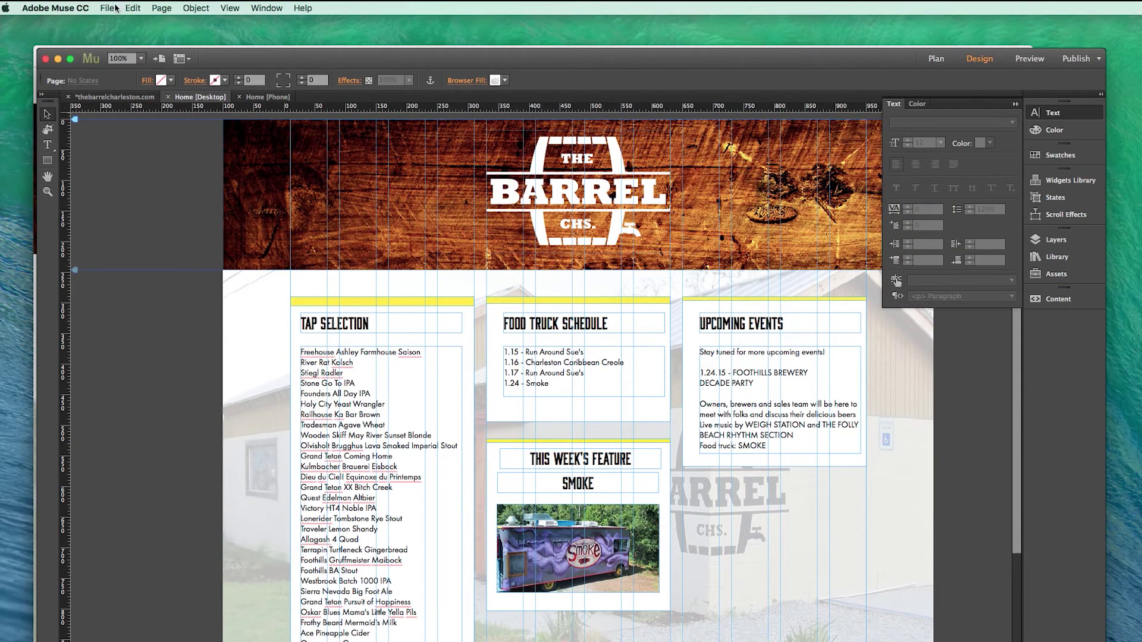
click(113, 8)
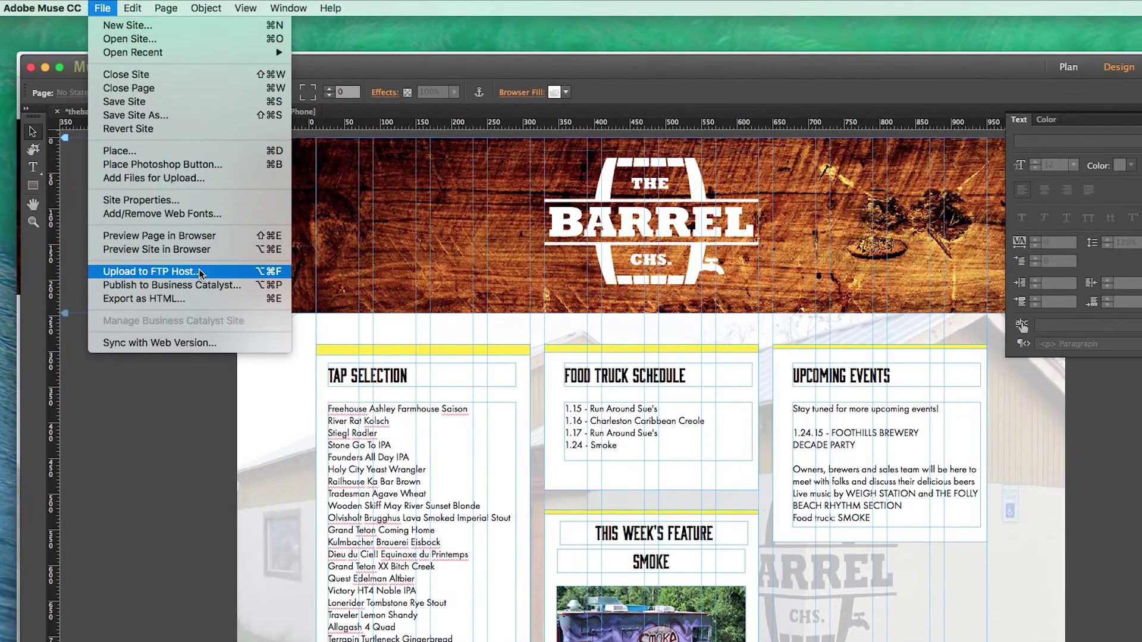
click(200, 271)
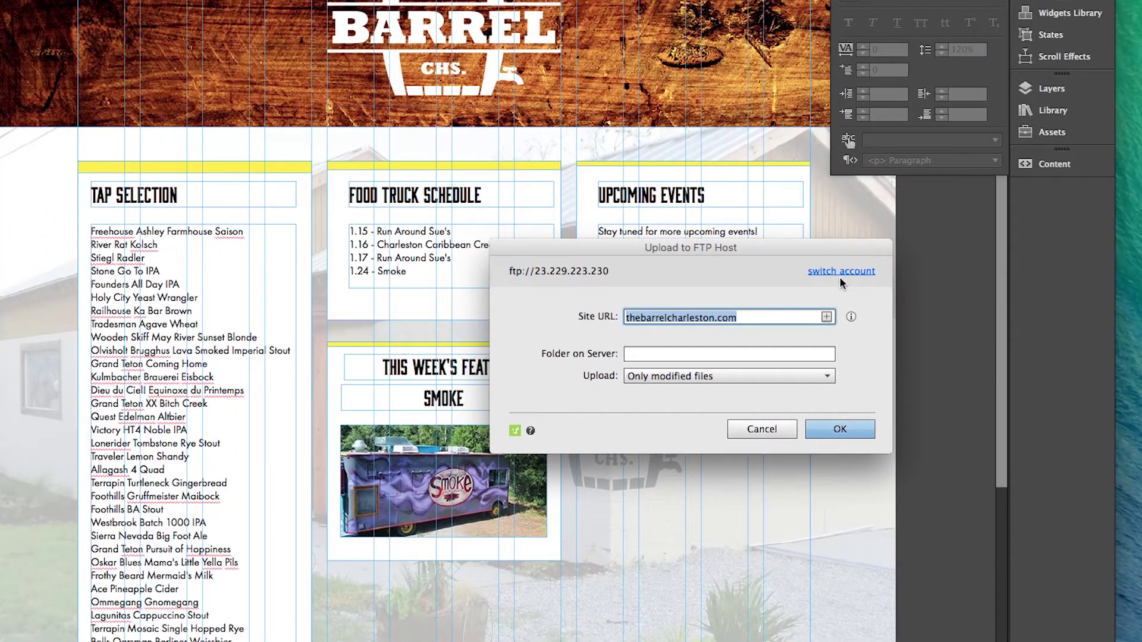
Step: Switch the FTP account, check the server address and Store Credentials, then connect
click(842, 272)
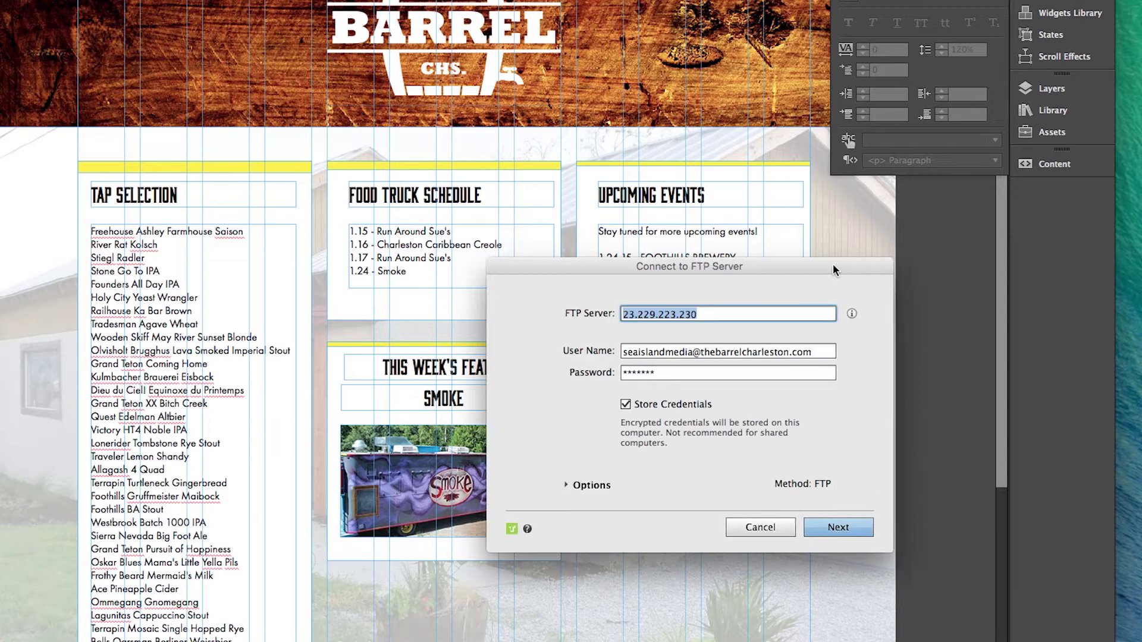
drag(838, 265, 730, 177)
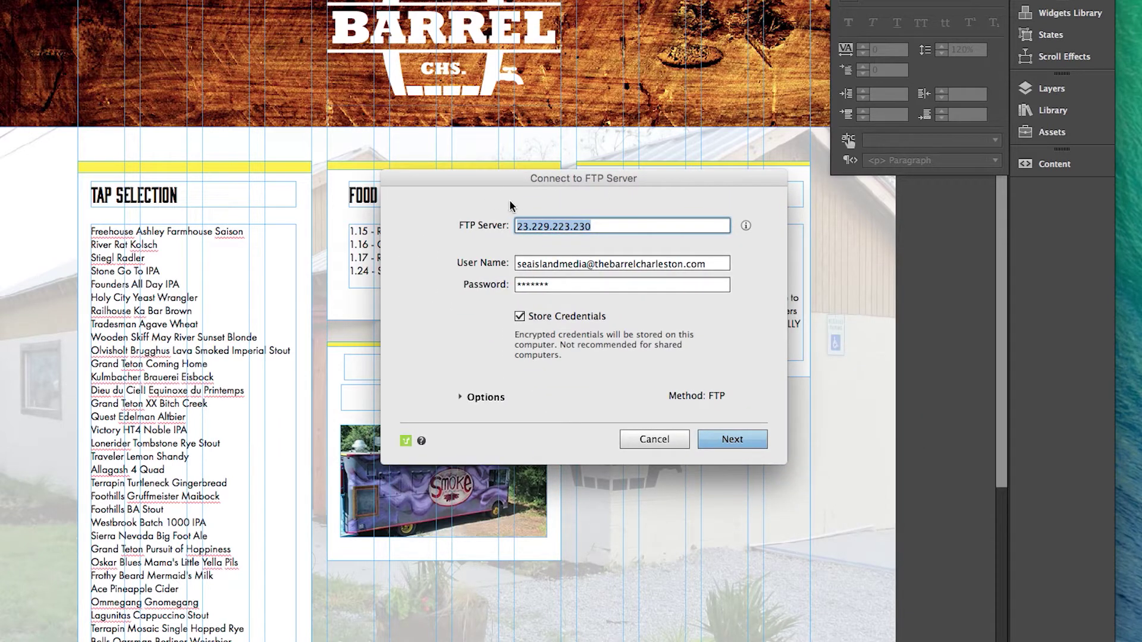
click(657, 226)
drag(632, 224, 516, 226)
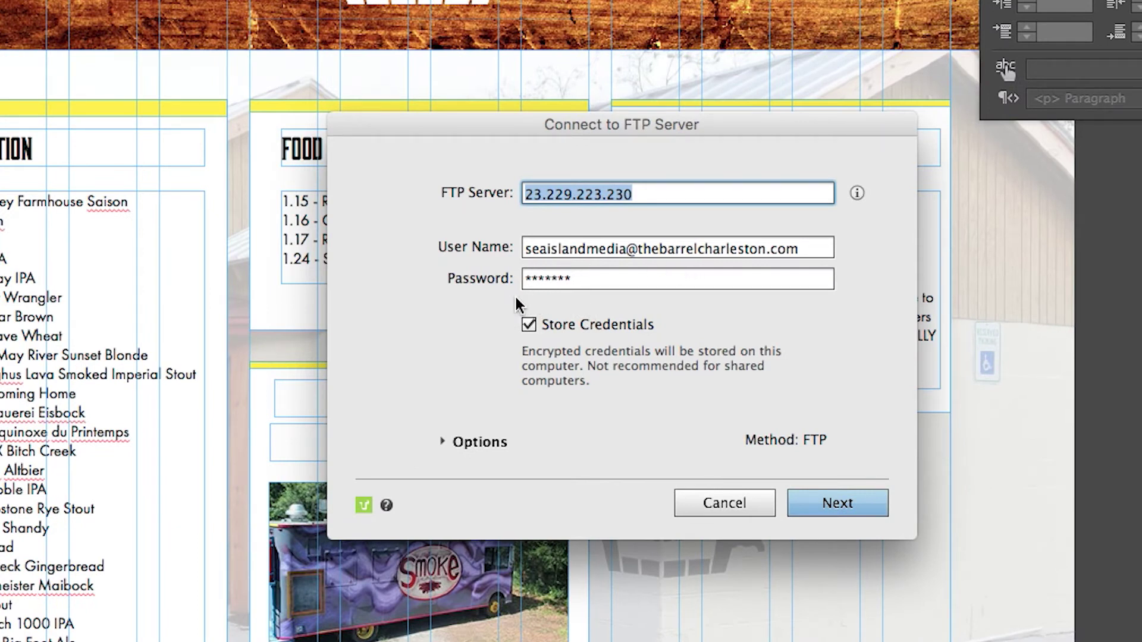
click(528, 325)
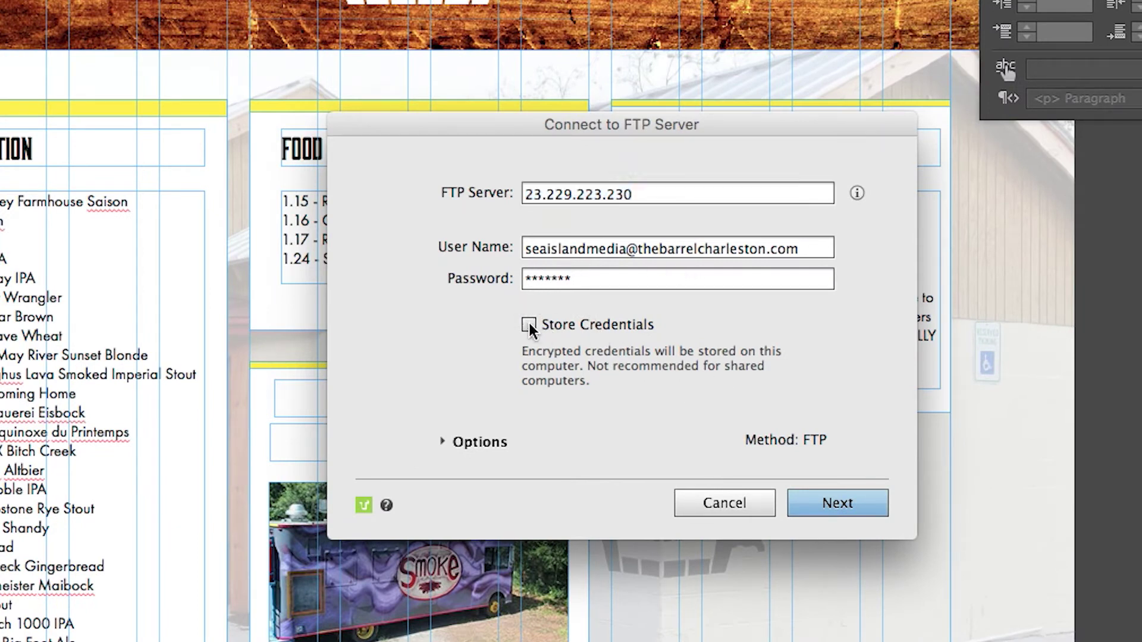
click(877, 504)
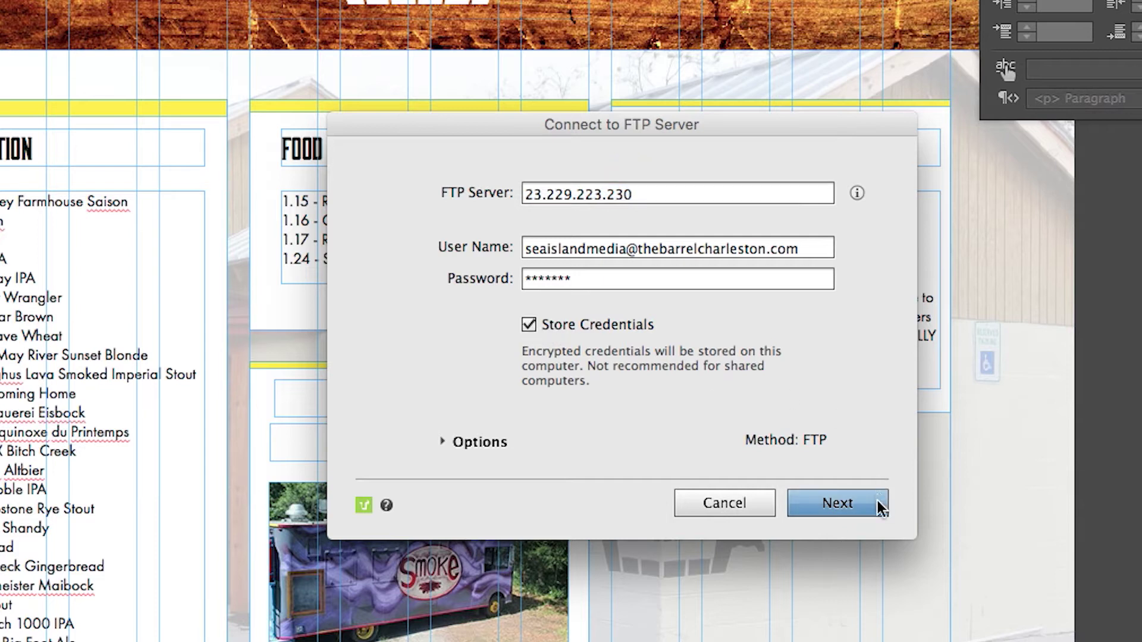
click(876, 503)
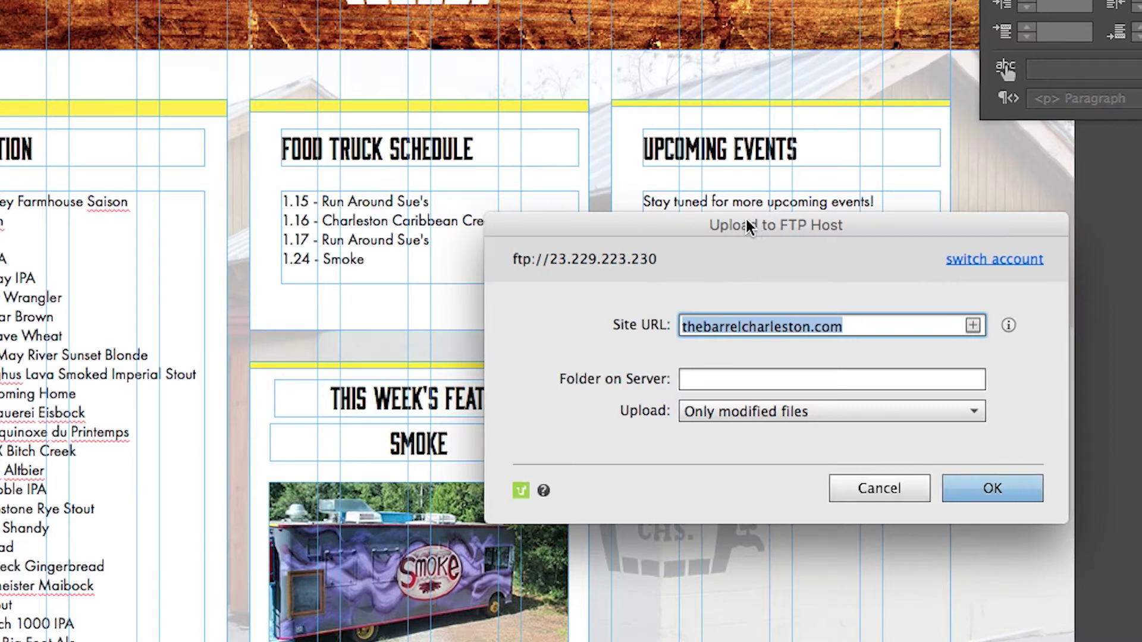
drag(752, 221, 506, 173)
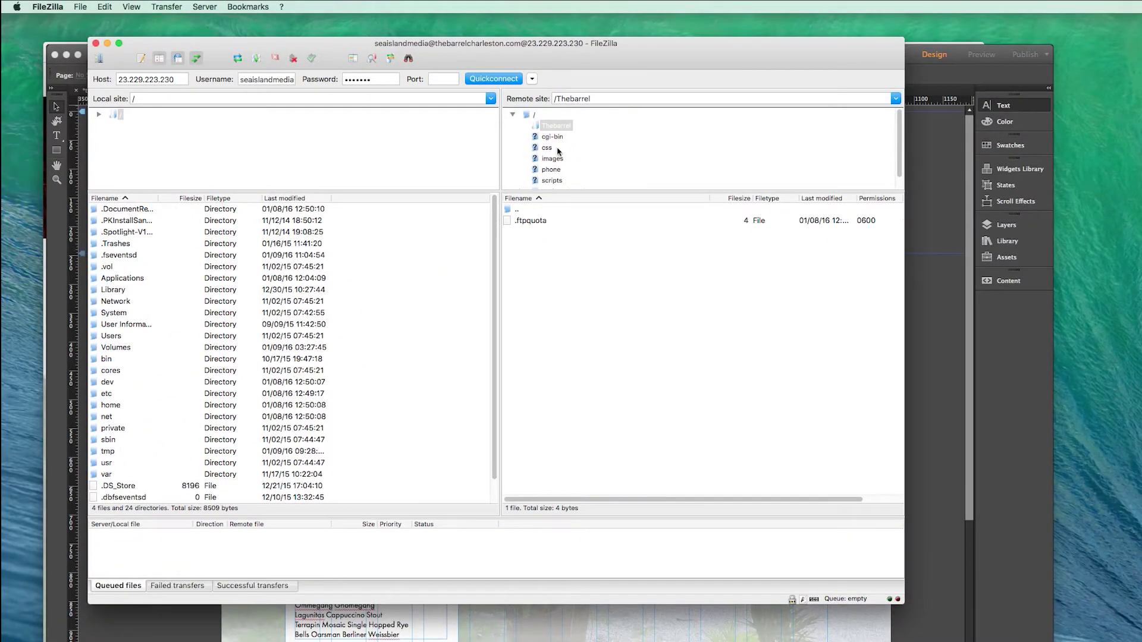
Step: Open the server's root "/" folder in FileZilla, then minimize FileZilla
scroll(559, 151, down, 1)
scroll(536, 118, up, 1)
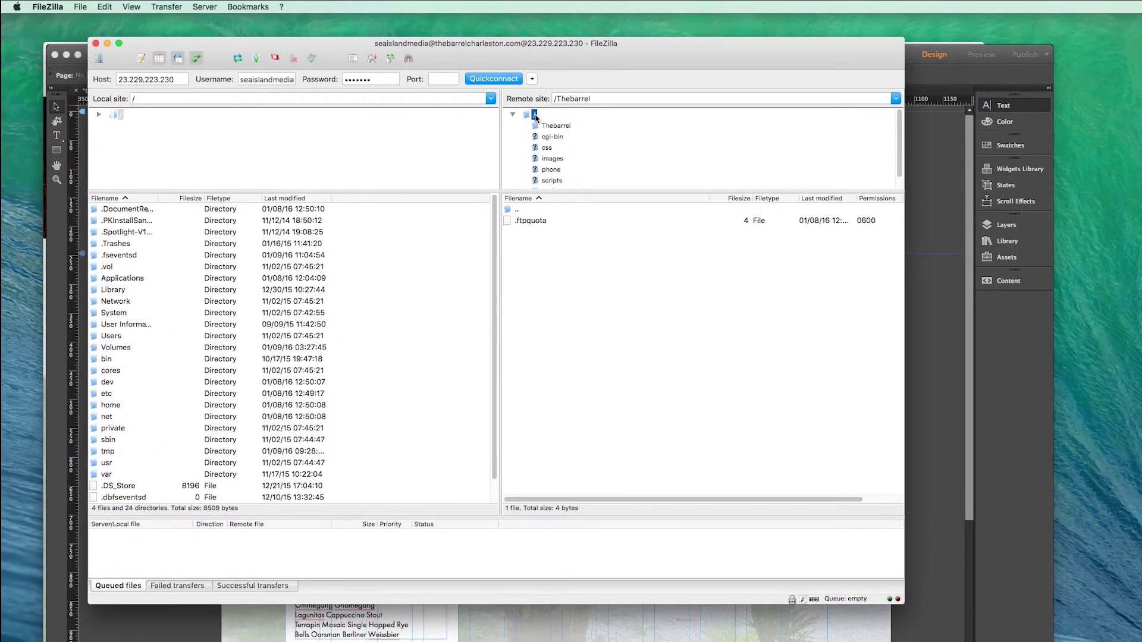
double_click(532, 114)
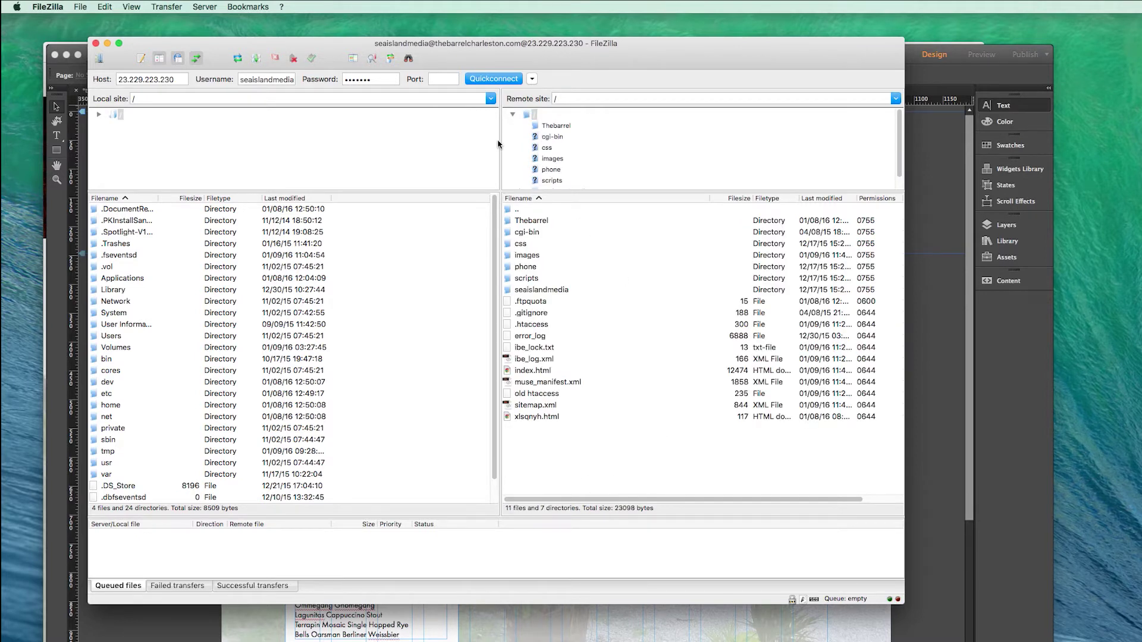
click(108, 44)
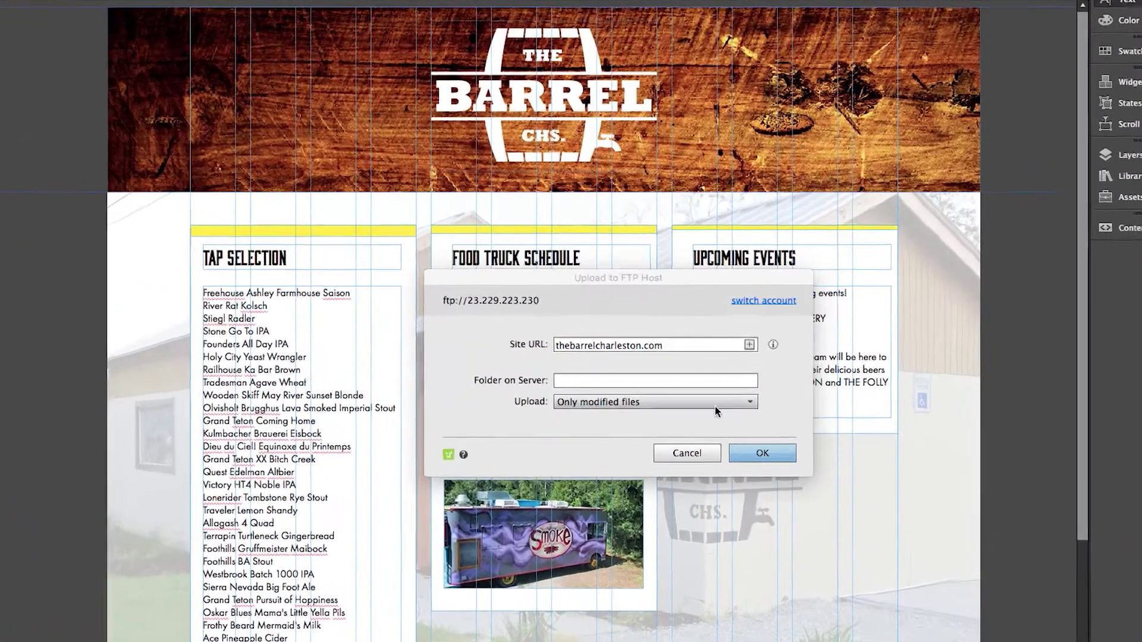
Step: Upload All files to the FTP host and select the In-Browser Editing URL
click(692, 414)
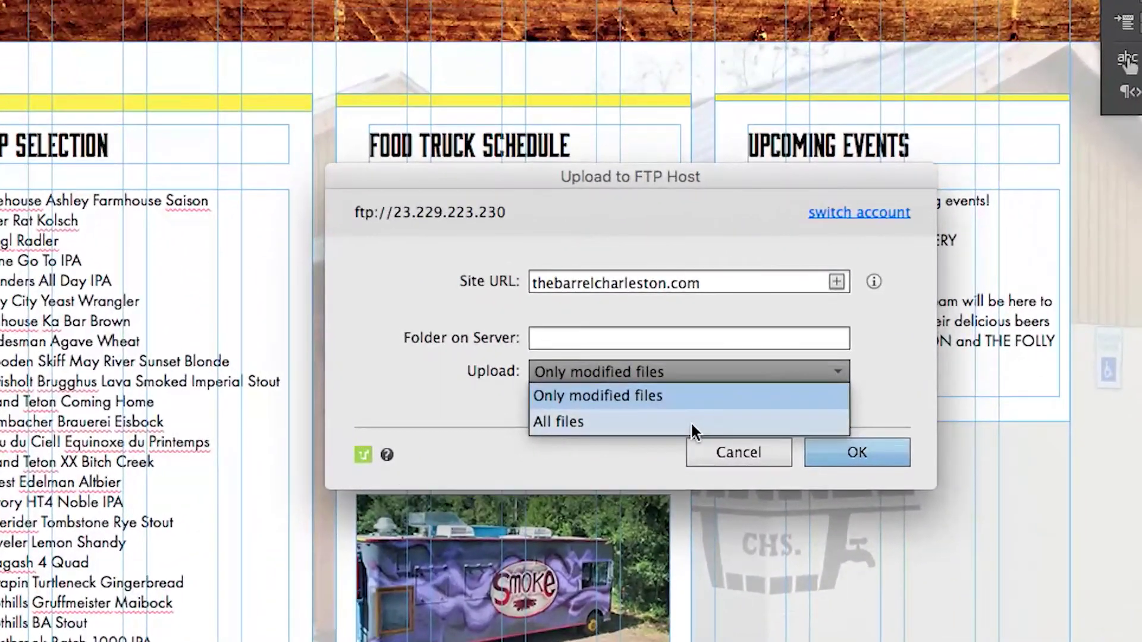
click(691, 424)
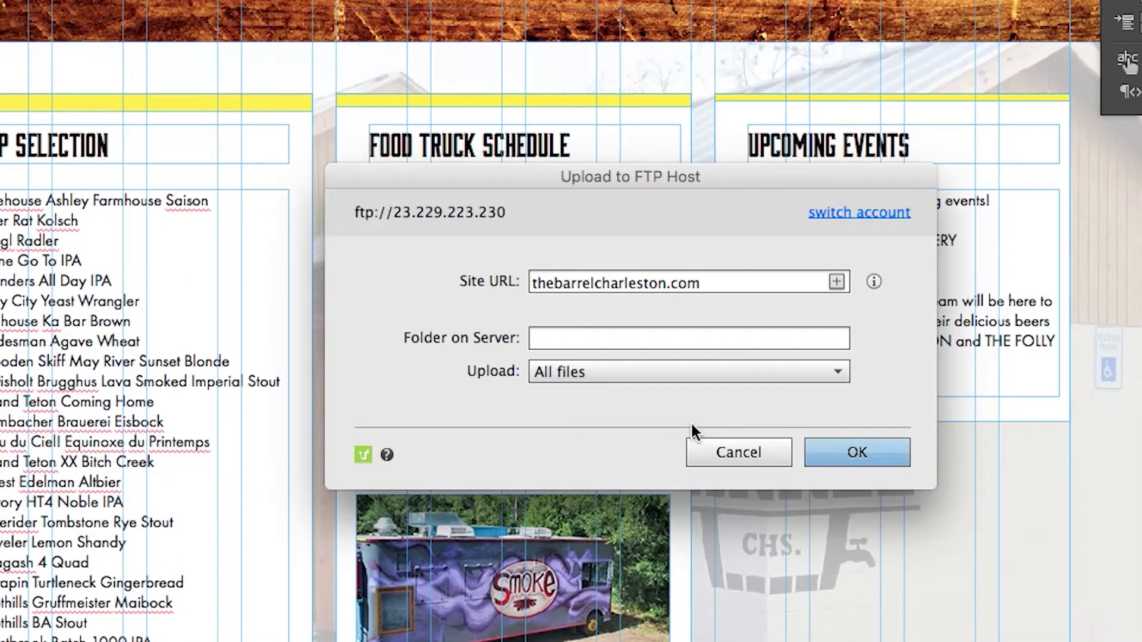
click(858, 455)
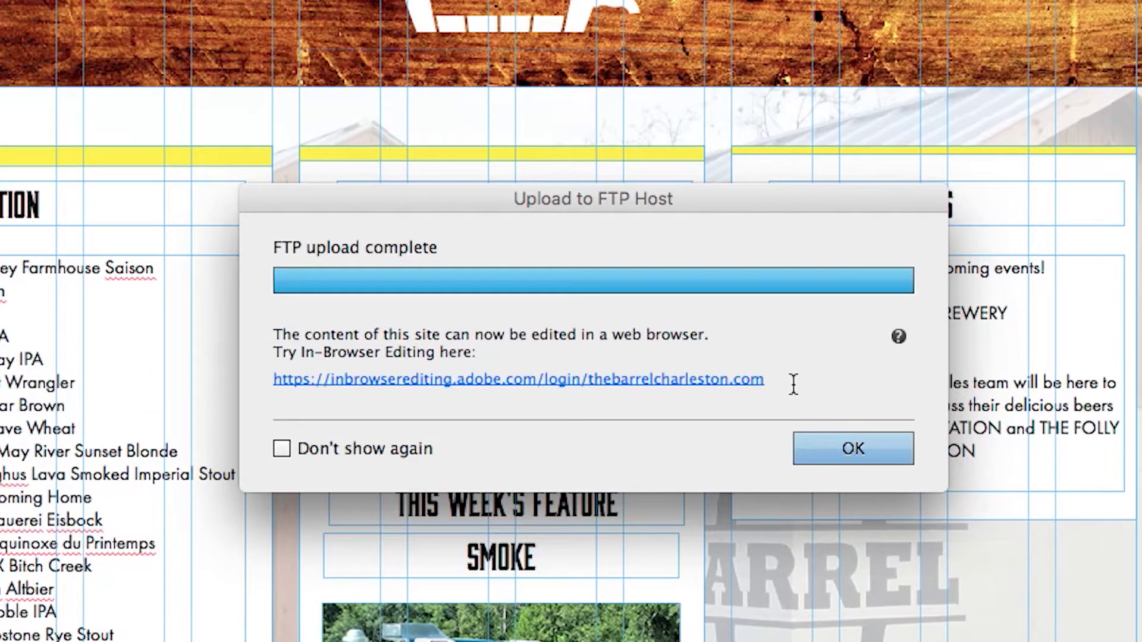
drag(793, 383, 251, 411)
key(super+c)
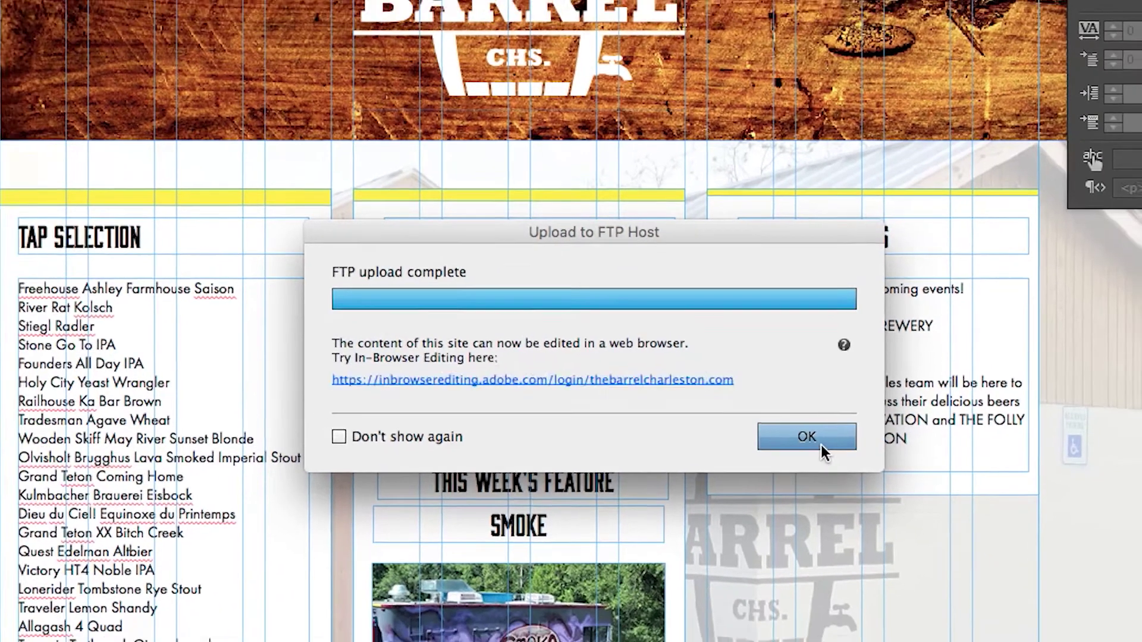
Step: Dismiss the upload message and load the pasted In-Browser Editing URL in Chrome
click(853, 448)
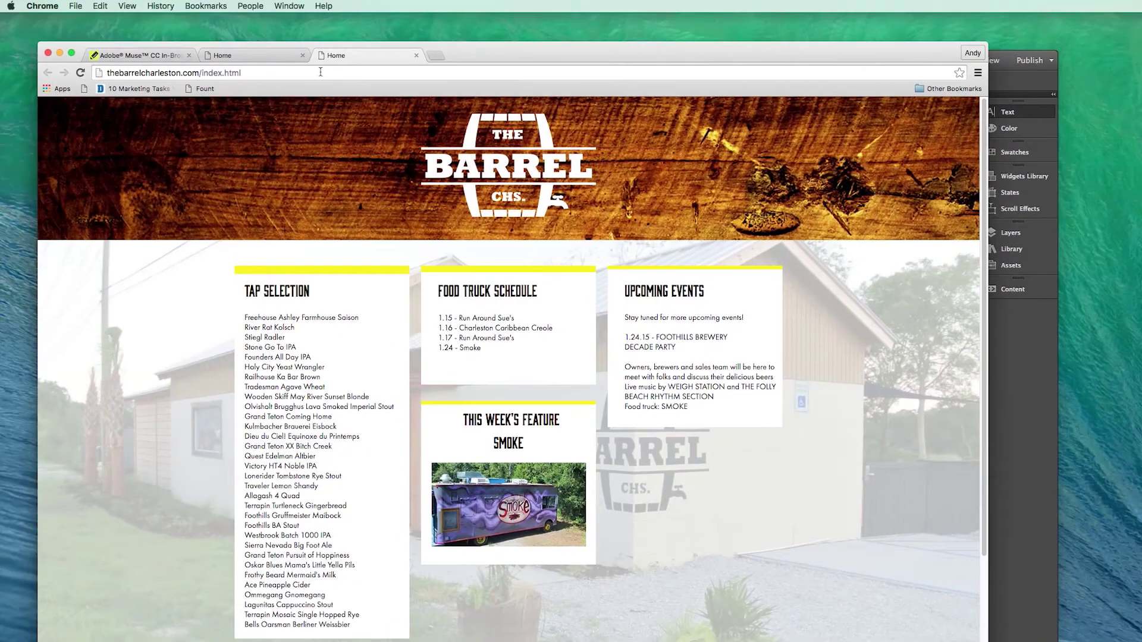
drag(320, 71, 104, 76)
key(super+v)
key(Return)
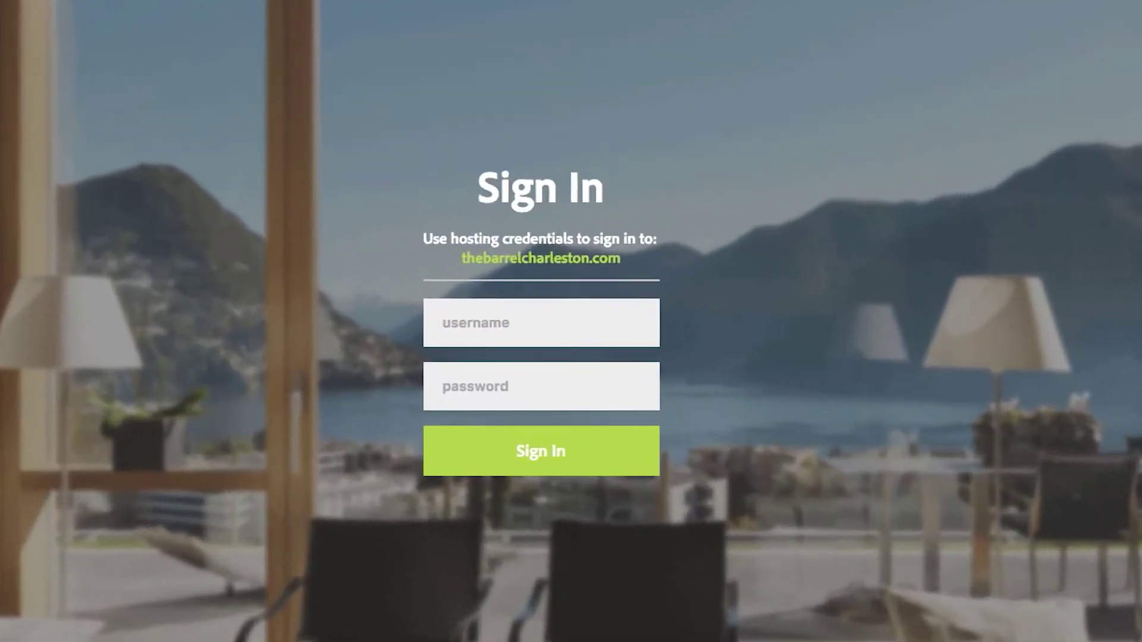
Step: Paste the hosting username and password into the Sign In form and sign in
key(super+v)
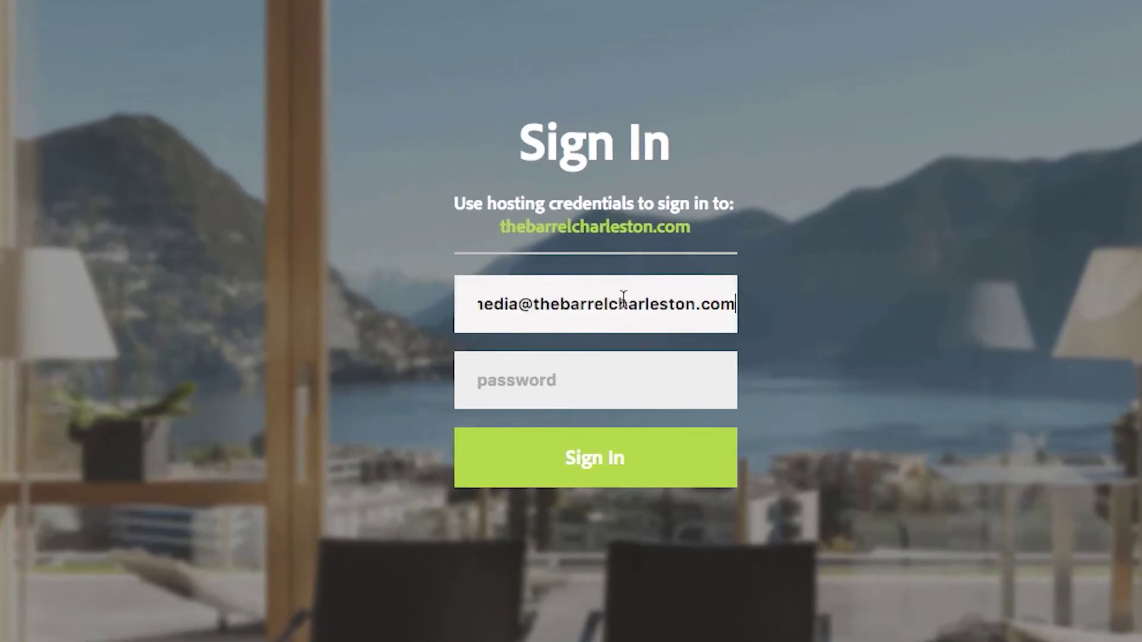
key(Tab)
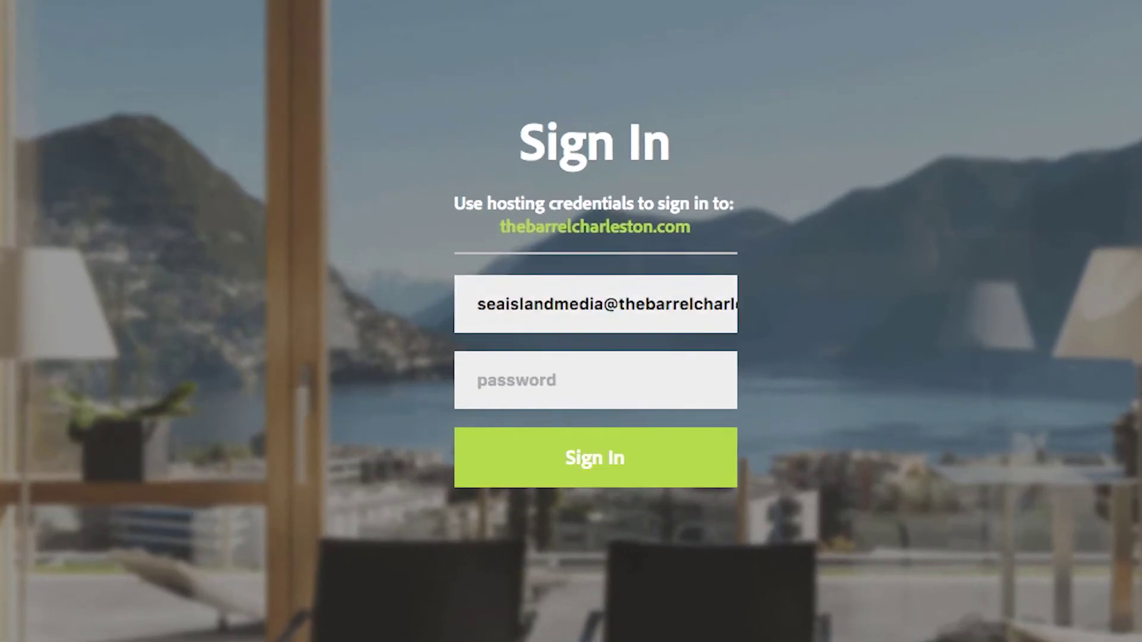
click(512, 381)
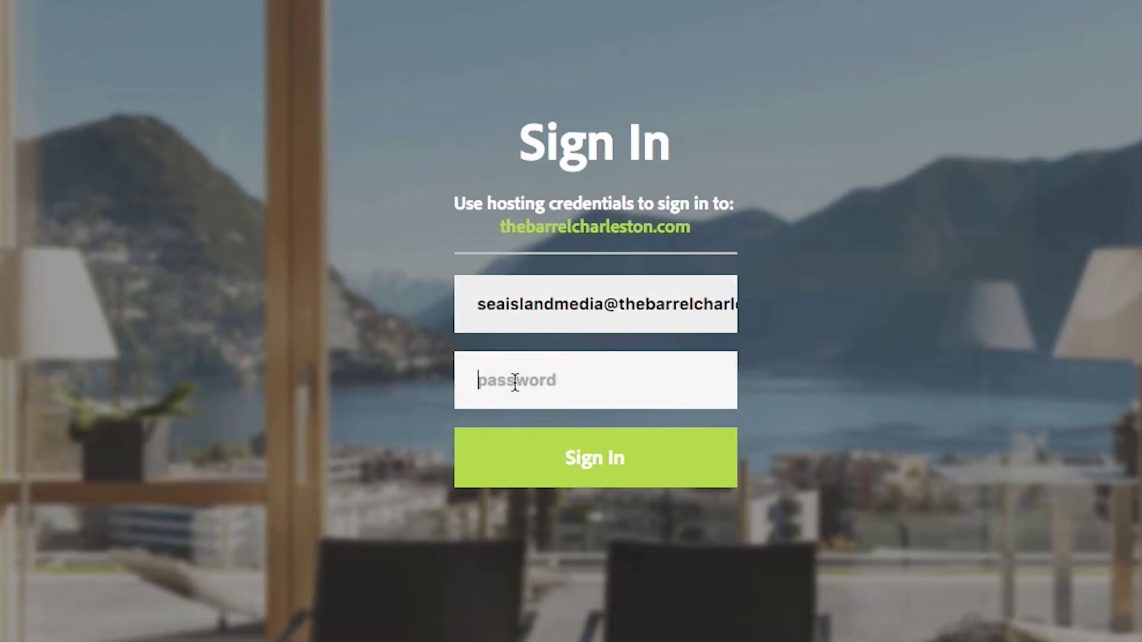
key(super+v)
click(615, 479)
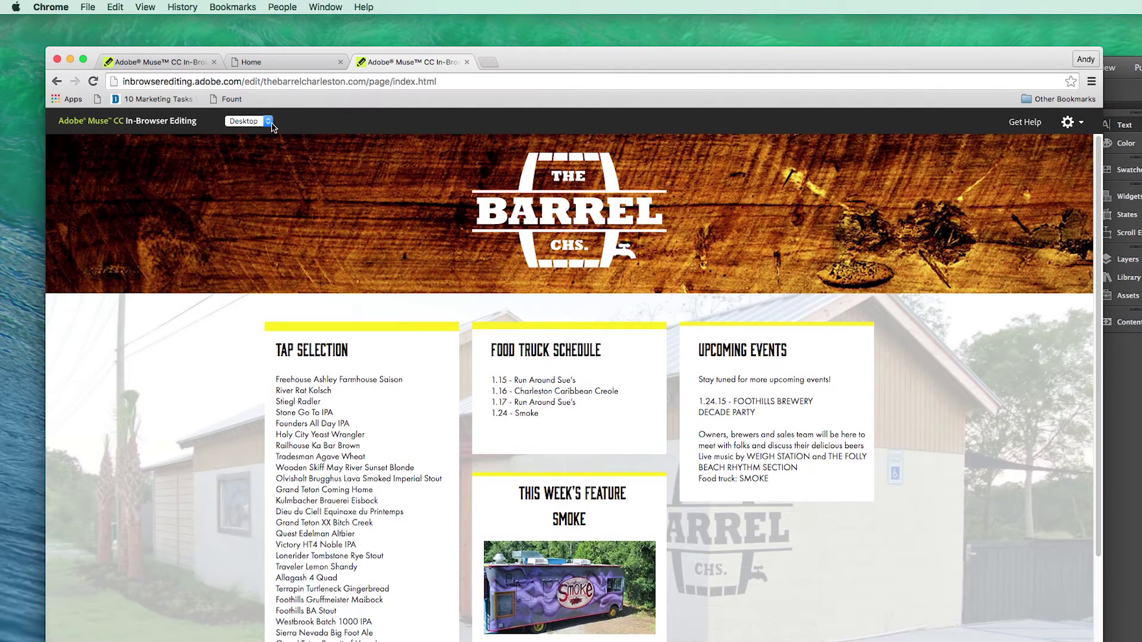
click(269, 122)
click(268, 122)
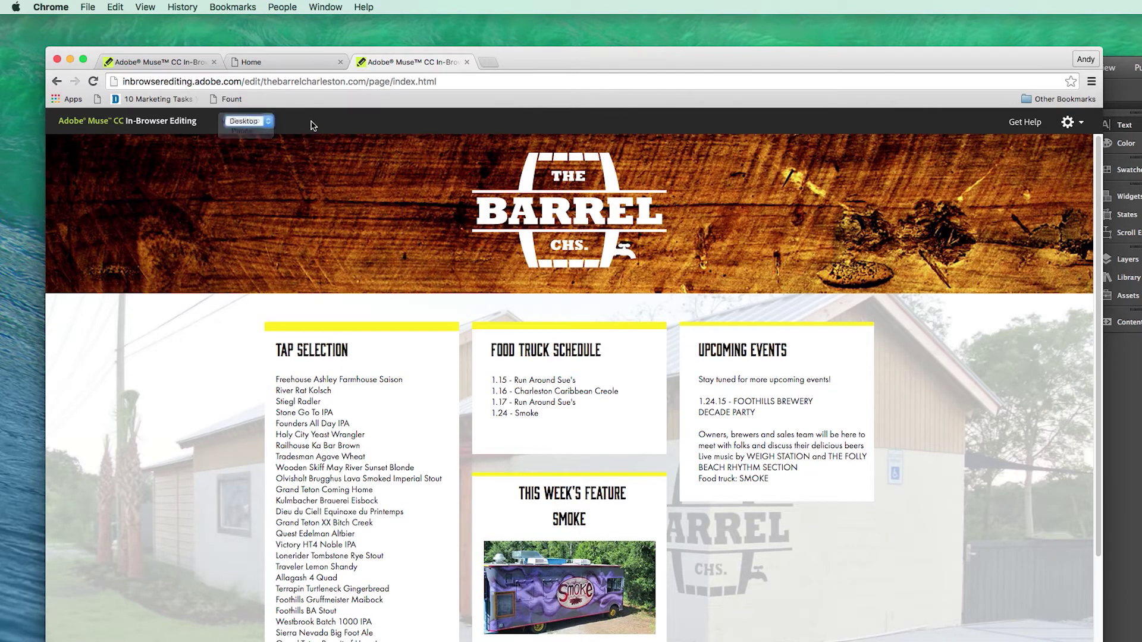
mouse_move(545, 385)
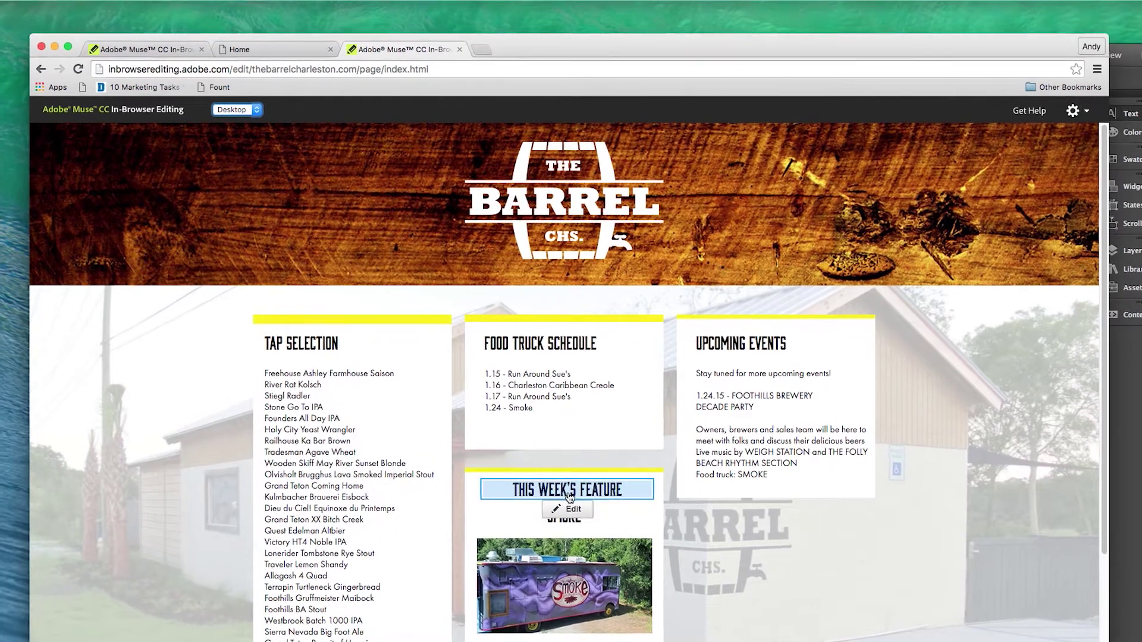
mouse_move(756, 446)
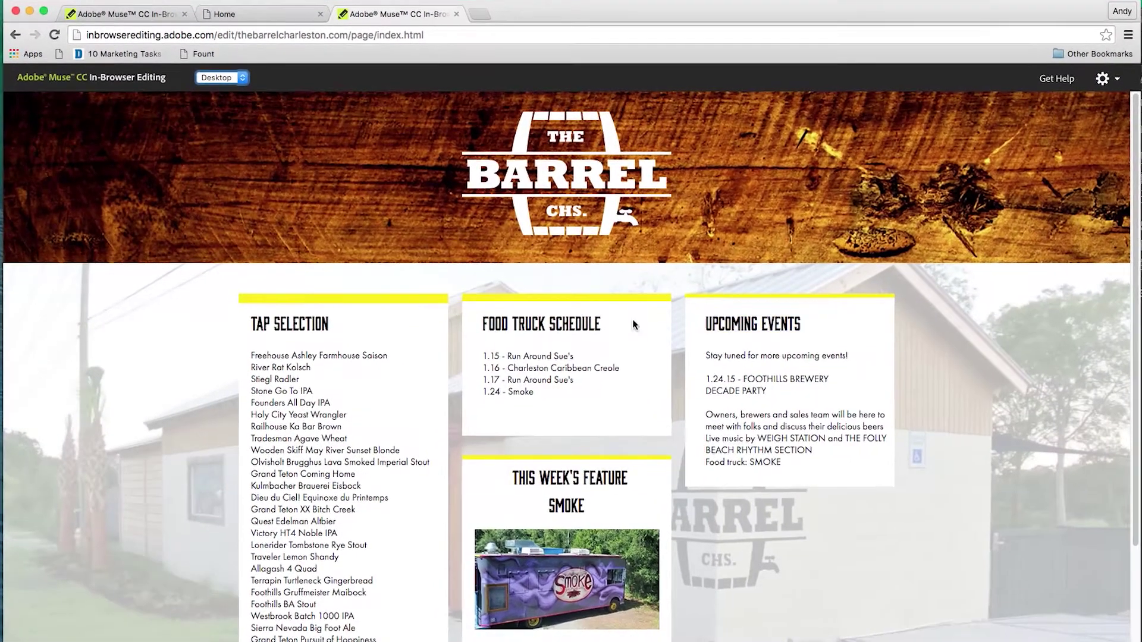
scroll(240, 293, down, 3)
mouse_move(267, 275)
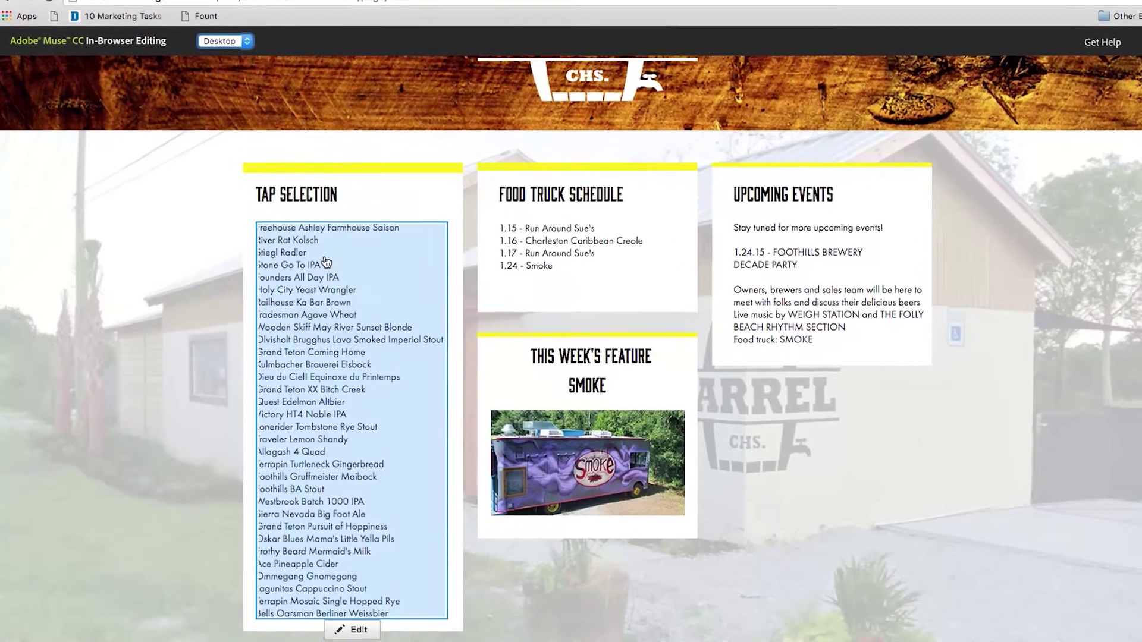
click(326, 263)
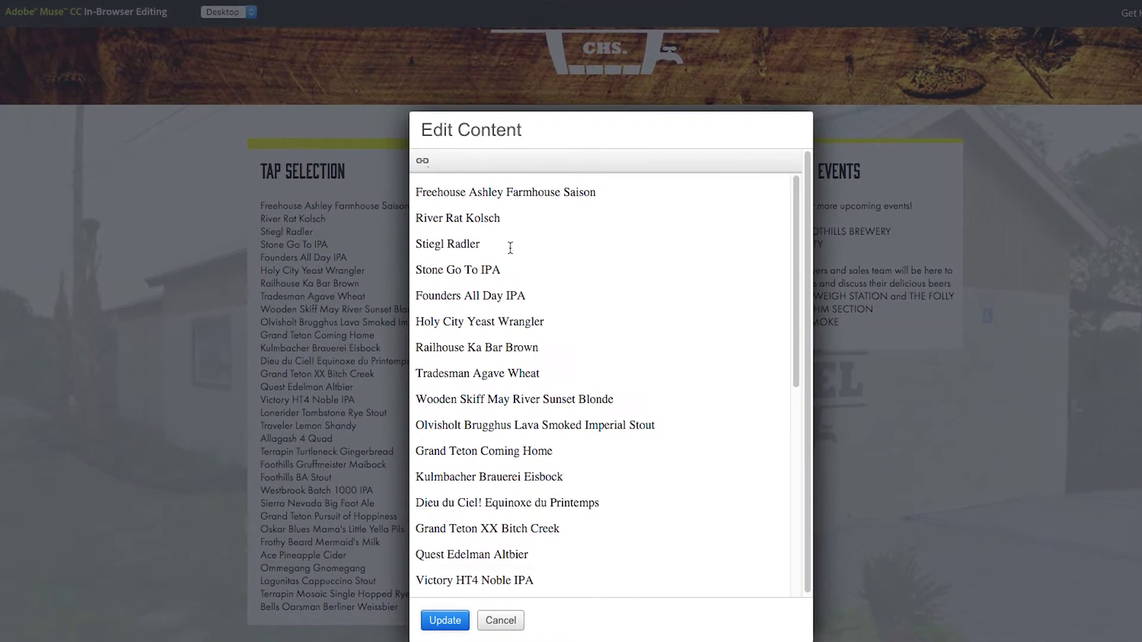
Step: Replace the Stiegl Radler line with Dogfish Head 90 Minute IPA
drag(510, 246, 343, 240)
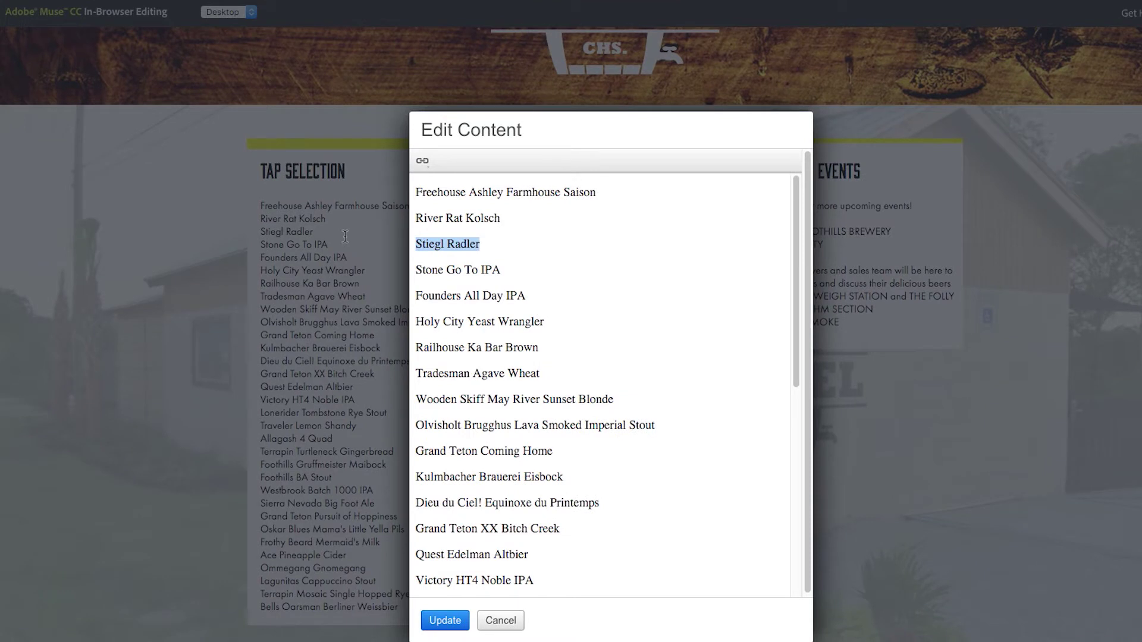
text(Dogfish Head 90 Minute IPA)
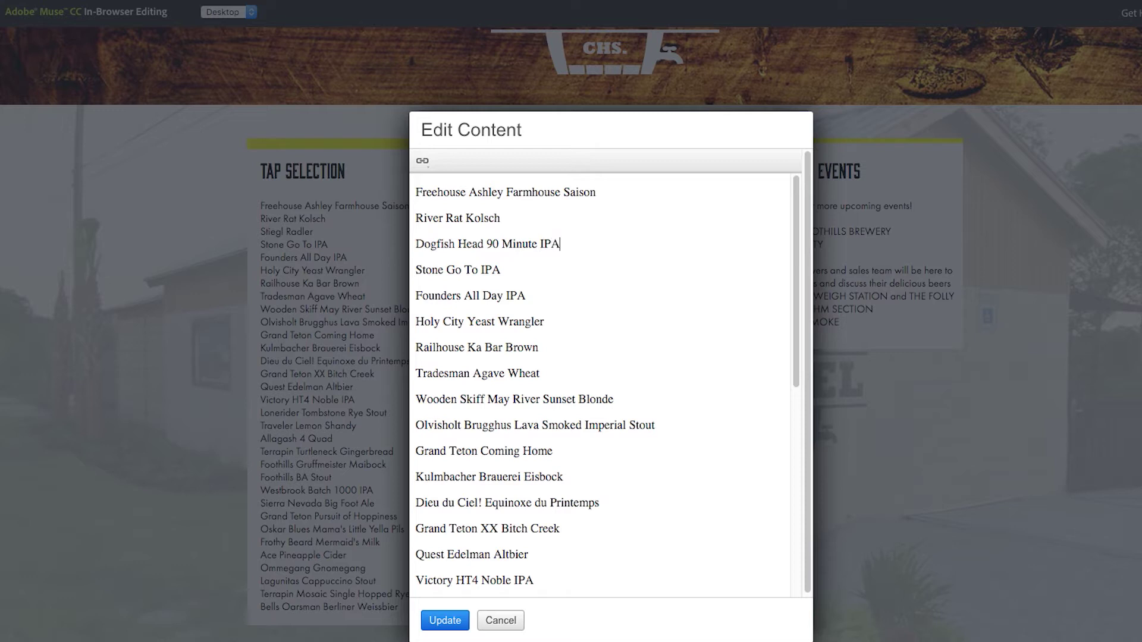
key(Return)
key(BackSpace)
Step: Remove the link from Stone Go To IPA and update the tap list
drag(501, 267, 415, 266)
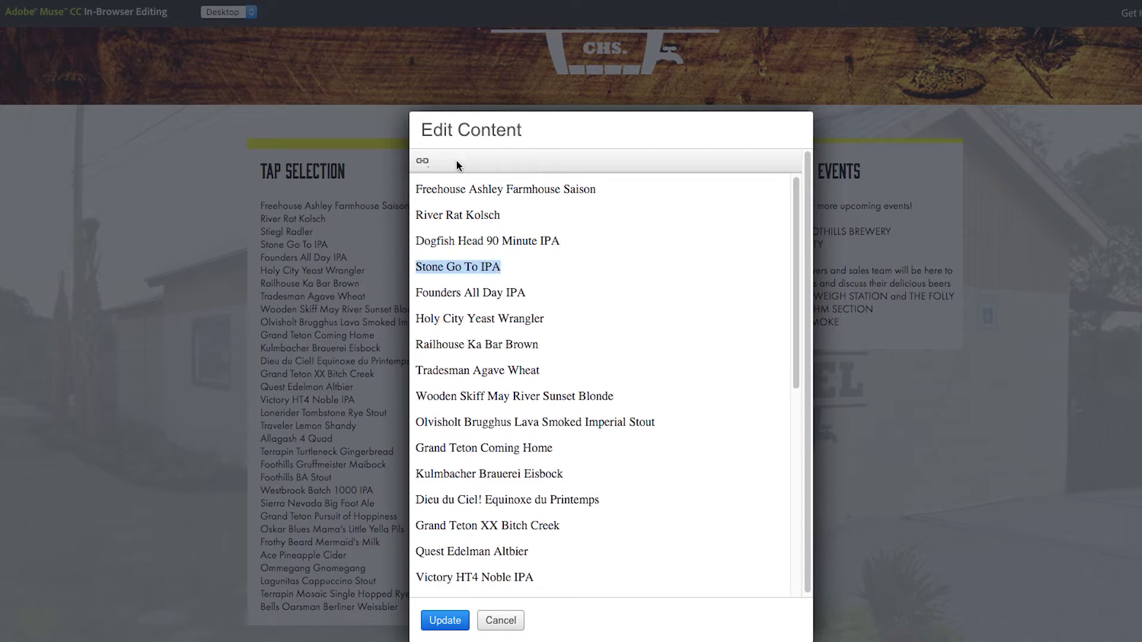
click(424, 163)
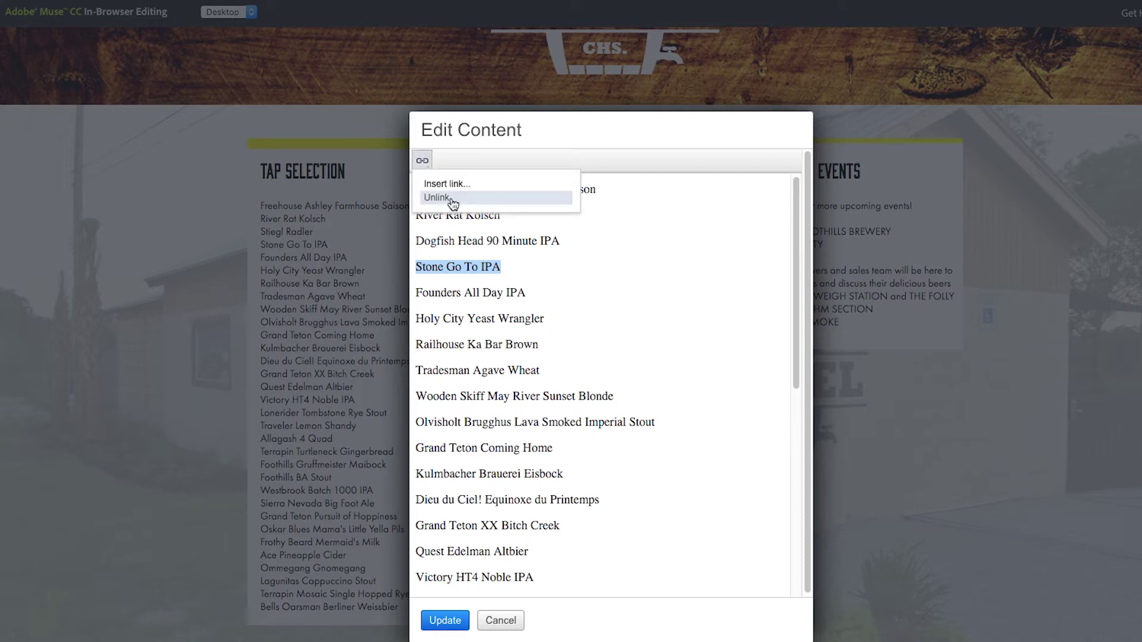
click(599, 296)
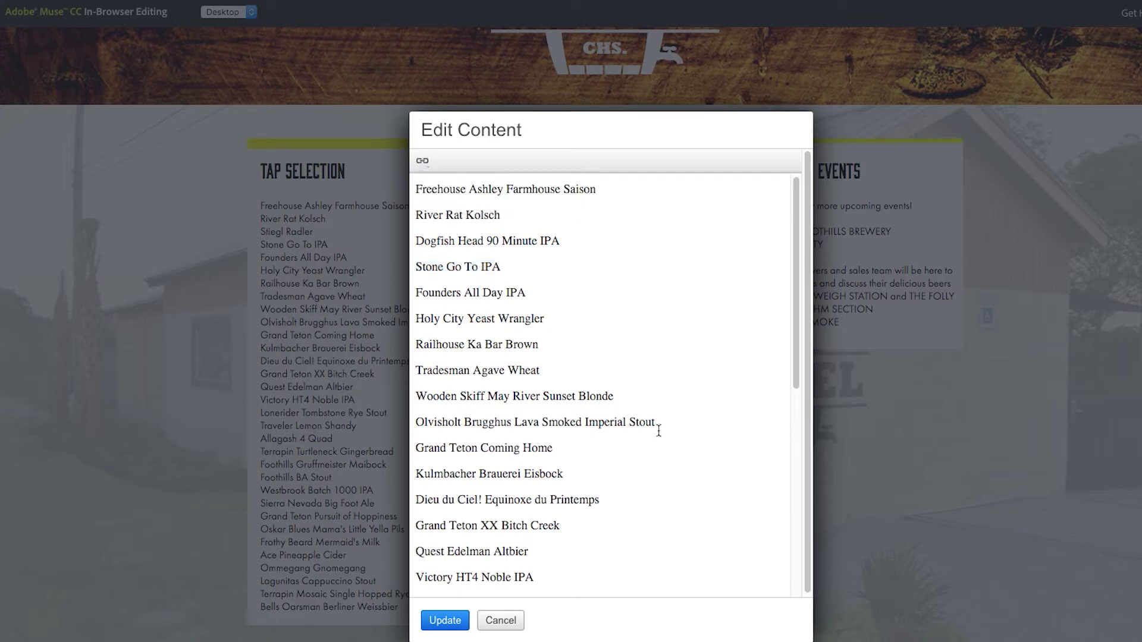
scroll(663, 543, down, 2)
scroll(663, 542, down, 4)
scroll(591, 541, up, 6)
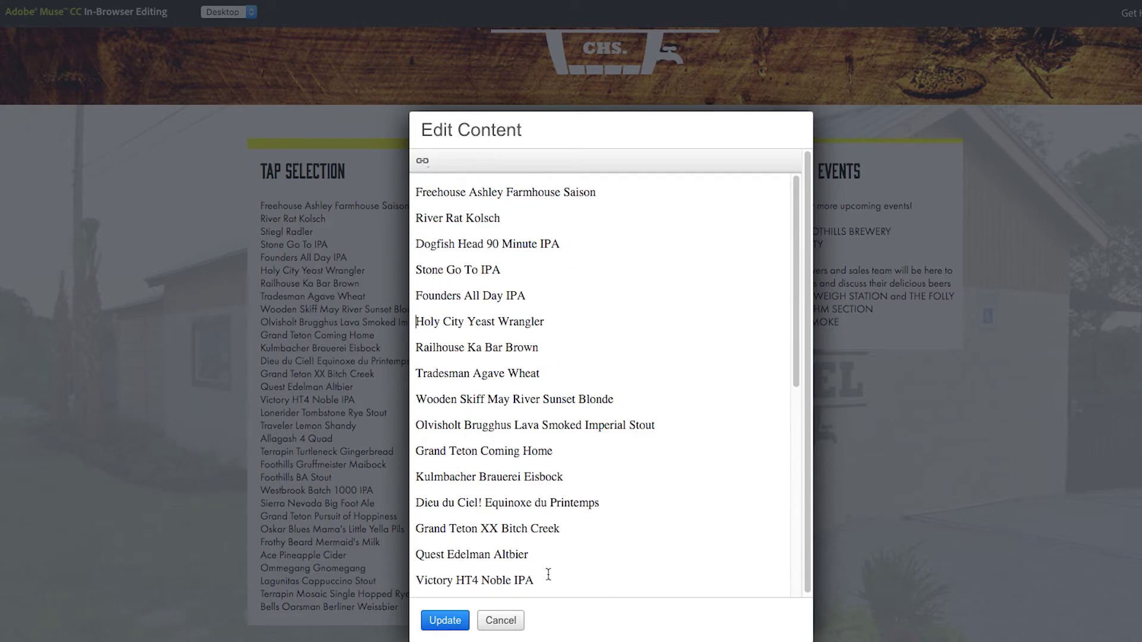
click(443, 622)
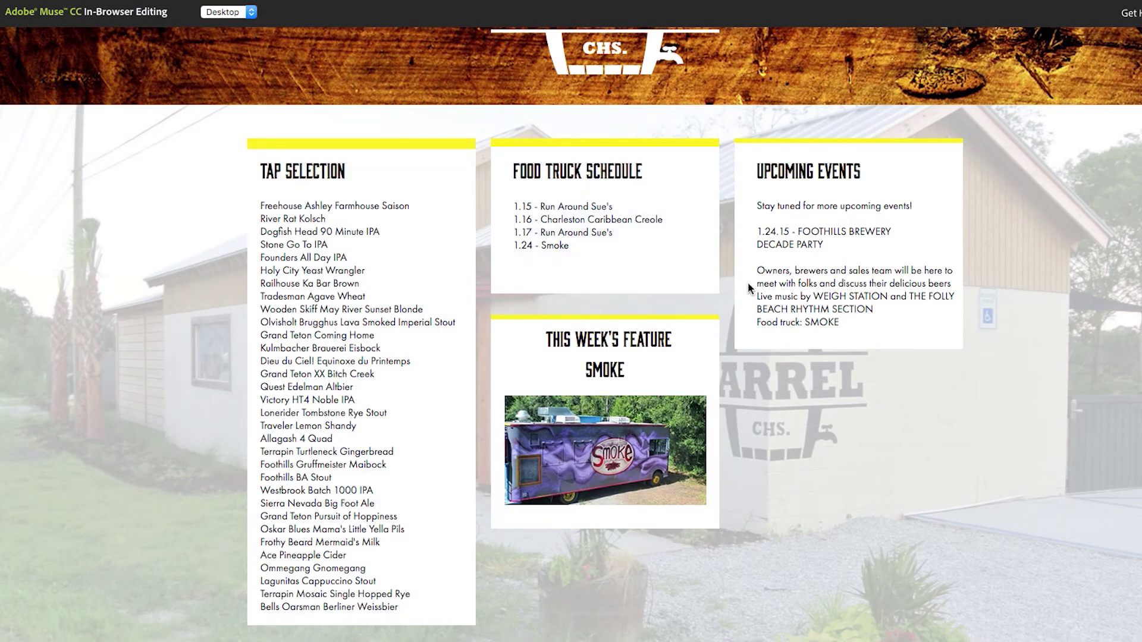
Step: Change the 1.24 food truck from Smoke to Roti Rolls and update
mouse_move(840, 320)
scroll(840, 321, up, 2)
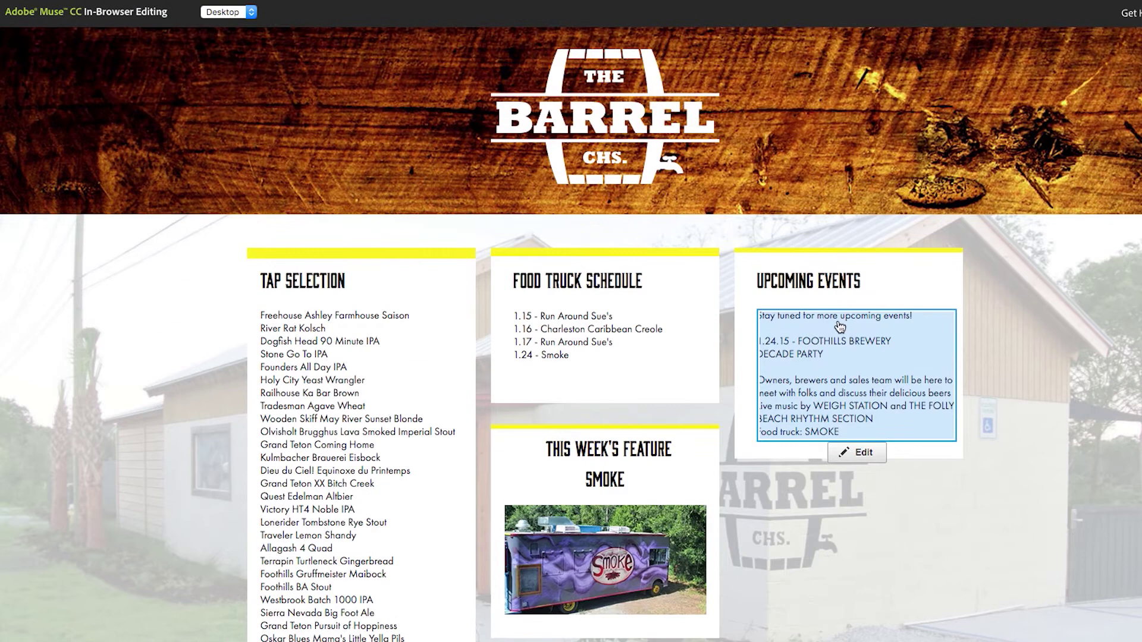
click(562, 342)
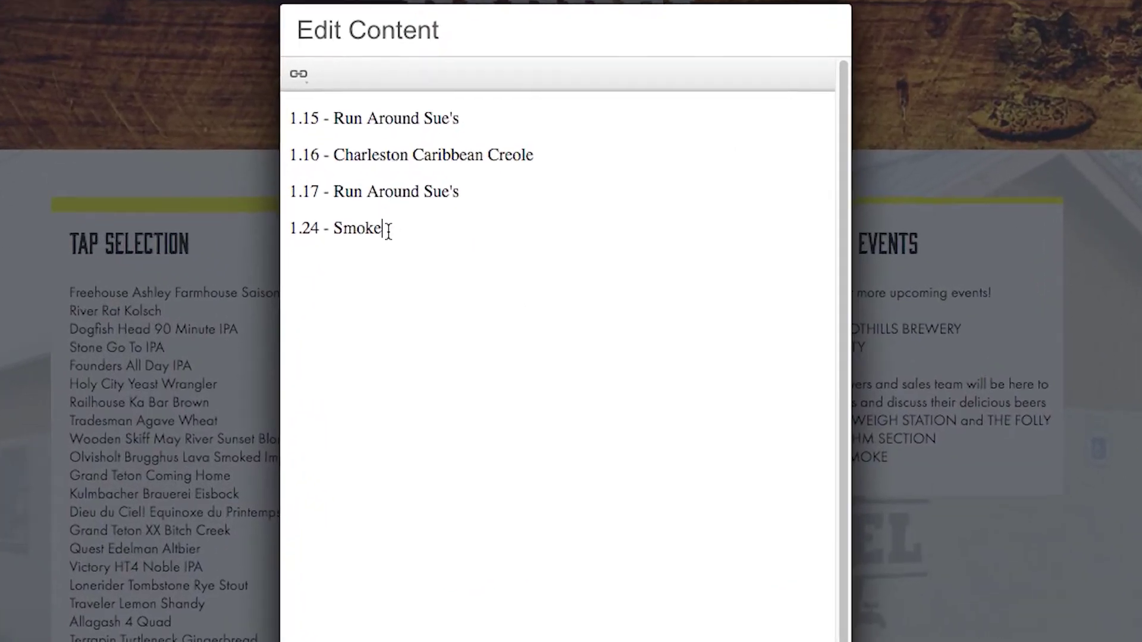
double_click(463, 261)
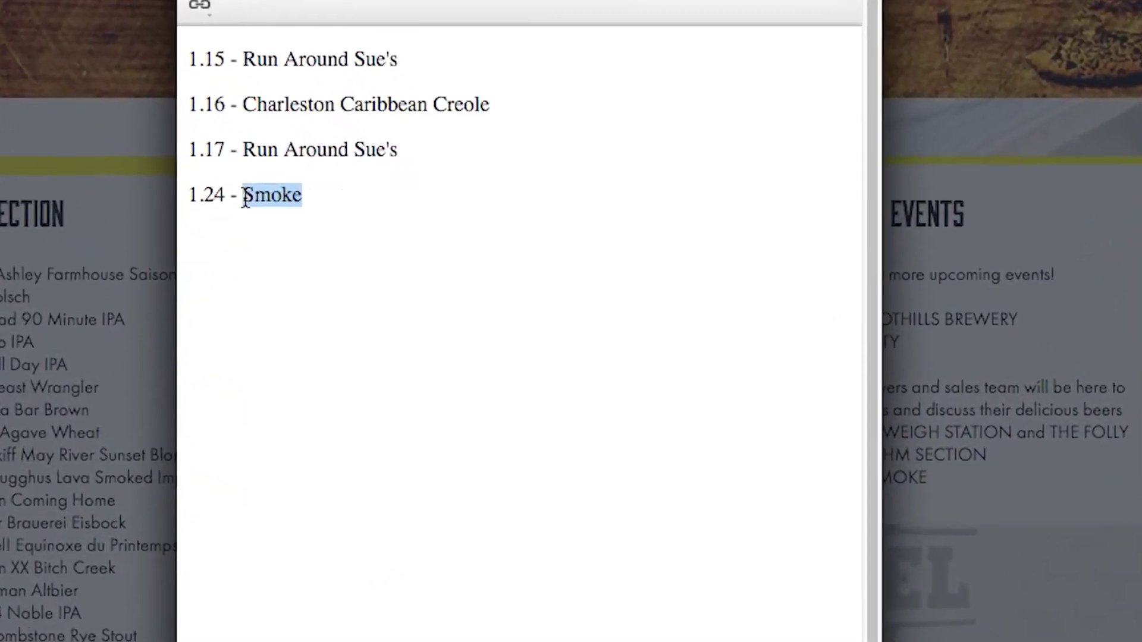
text(Roti Rolls)
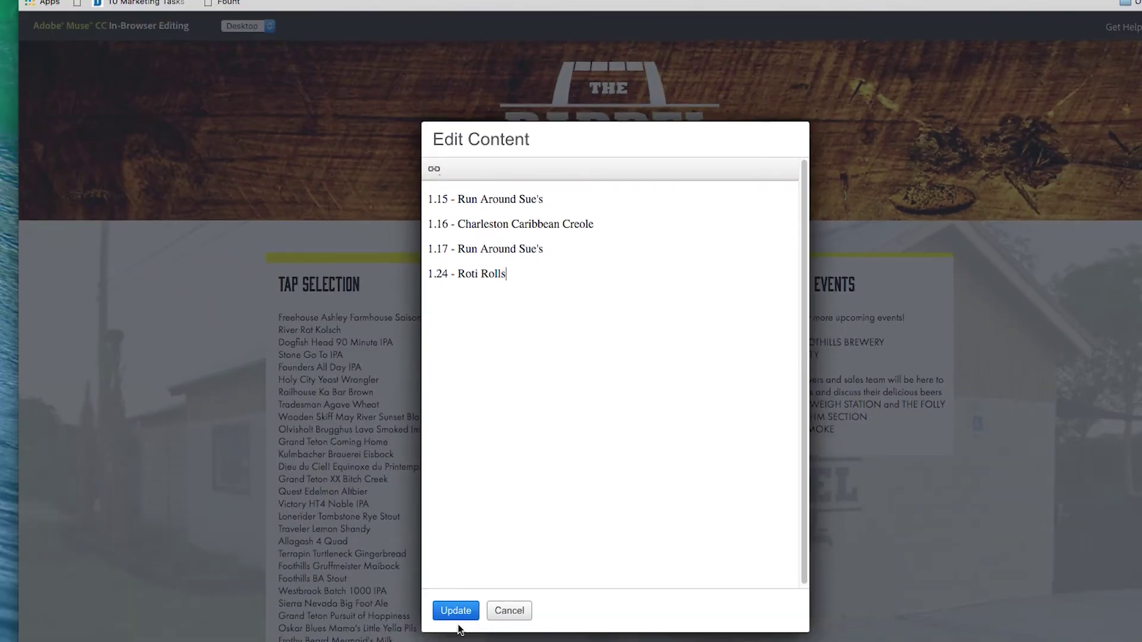
click(456, 613)
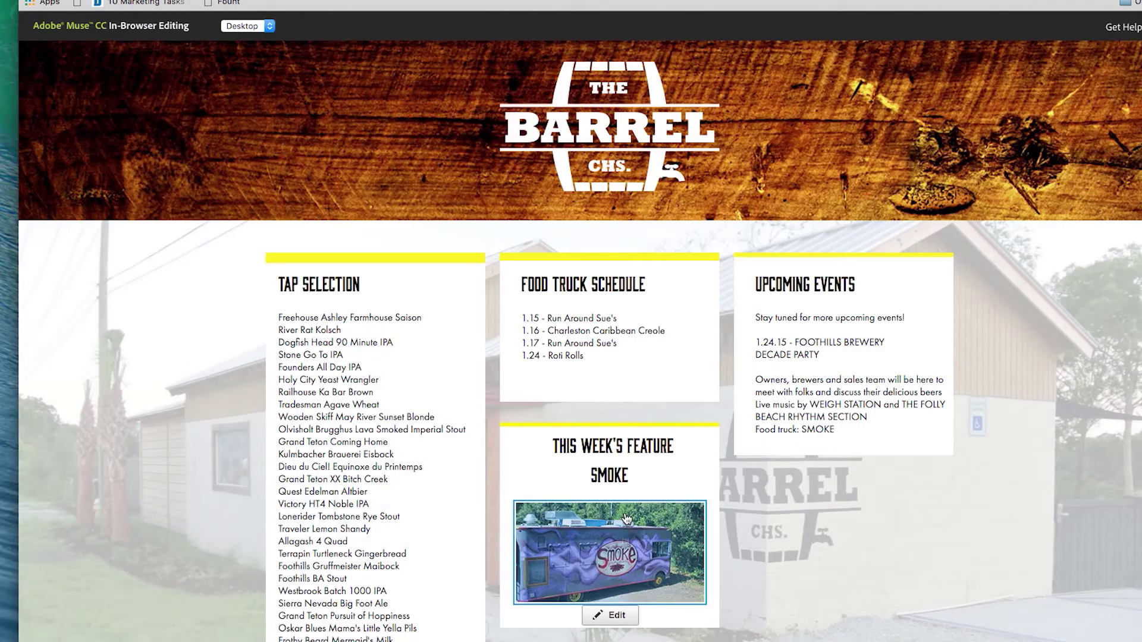
Step: Change this week's feature heading from Smoke to Roti Rolls and update
scroll(832, 544, down, 1)
click(619, 461)
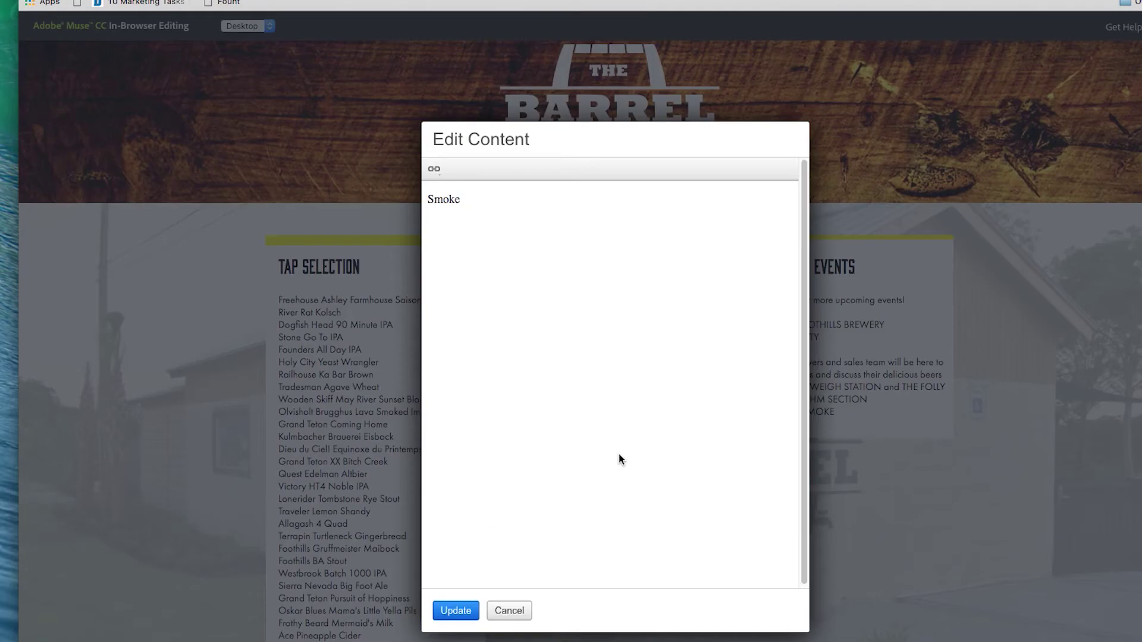
drag(538, 238, 406, 185)
text(Roti Rolls)
click(453, 607)
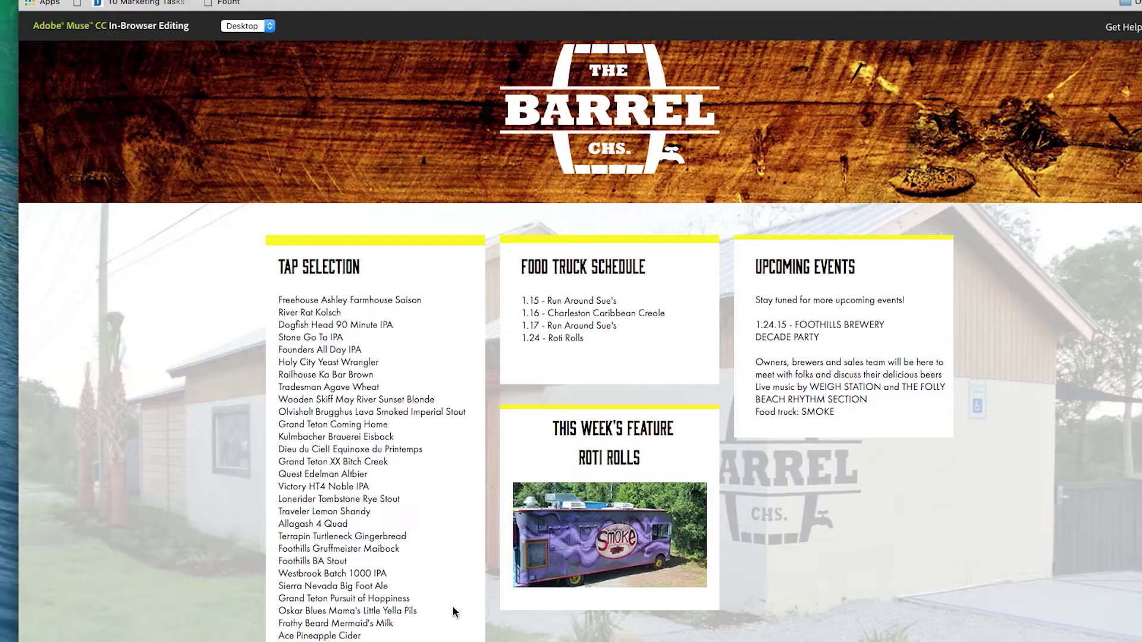
click(598, 553)
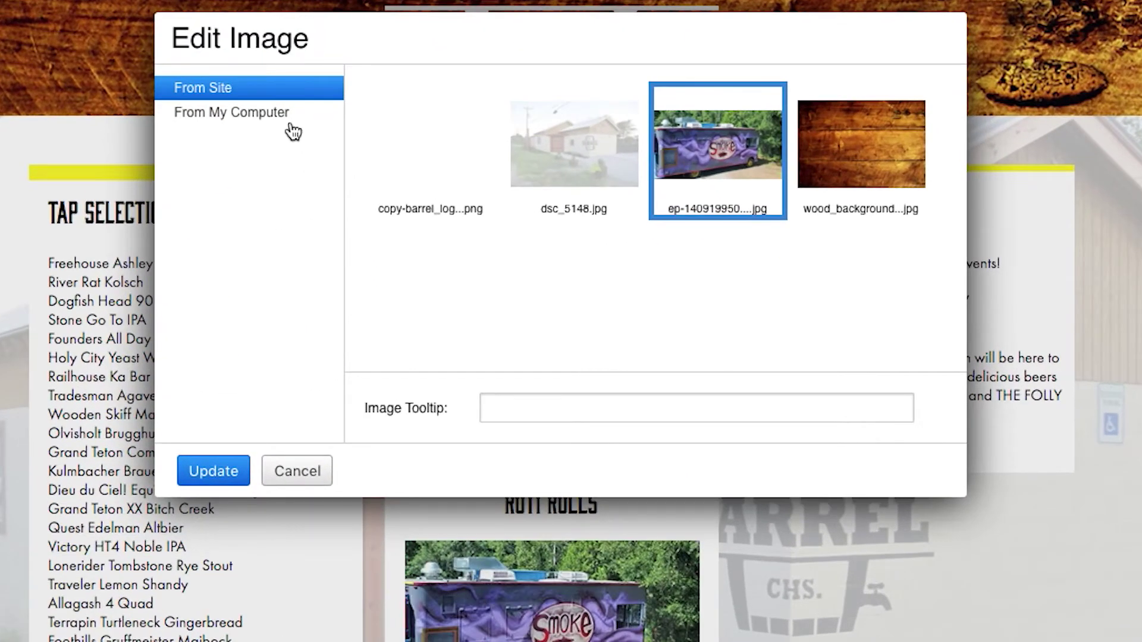
Step: Swap the feature photo for the green Roti Rolls truck image with tooltip 'Roti Rolls Food Truck'
click(262, 114)
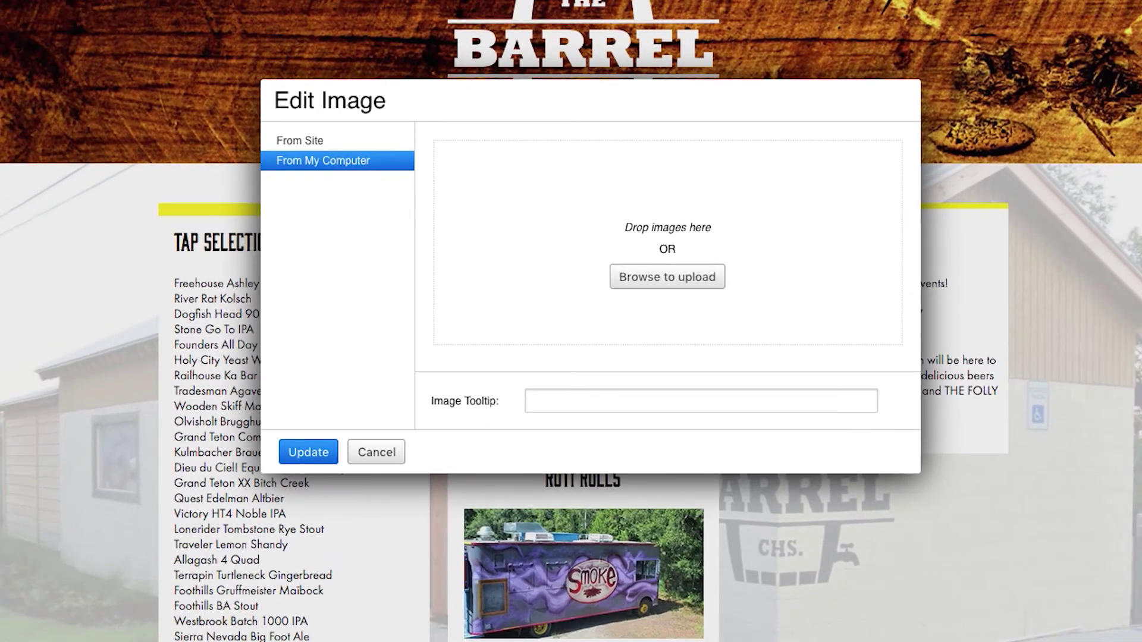
drag(1130, 250, 500, 228)
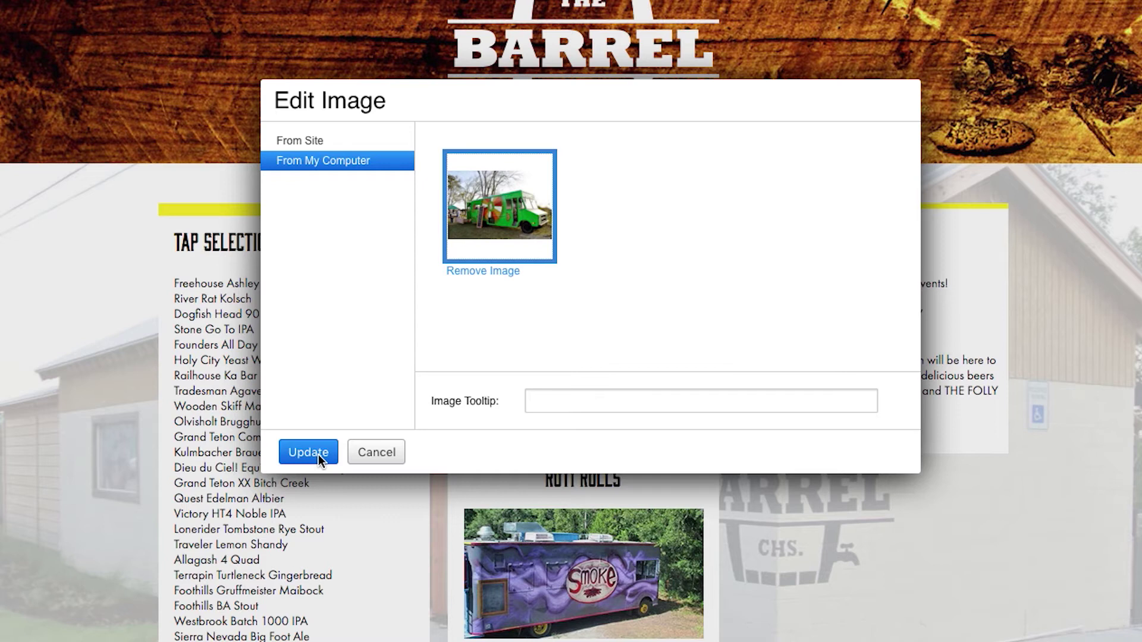
click(581, 400)
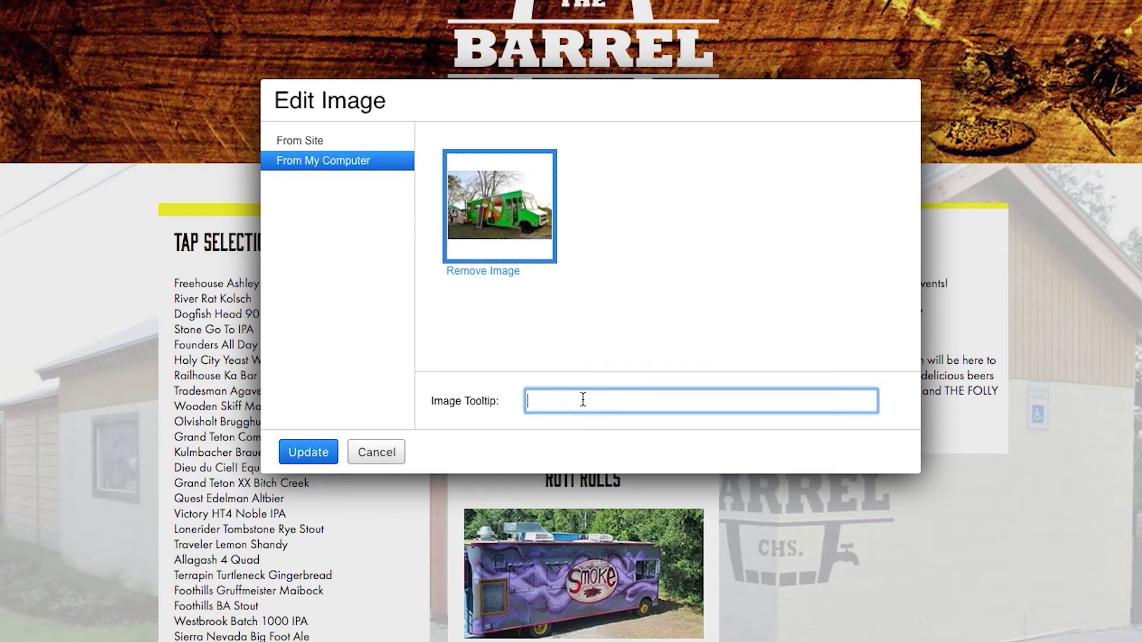
text(Roti )
text(Rolls Food truc)
text(ruc)
key(Return)
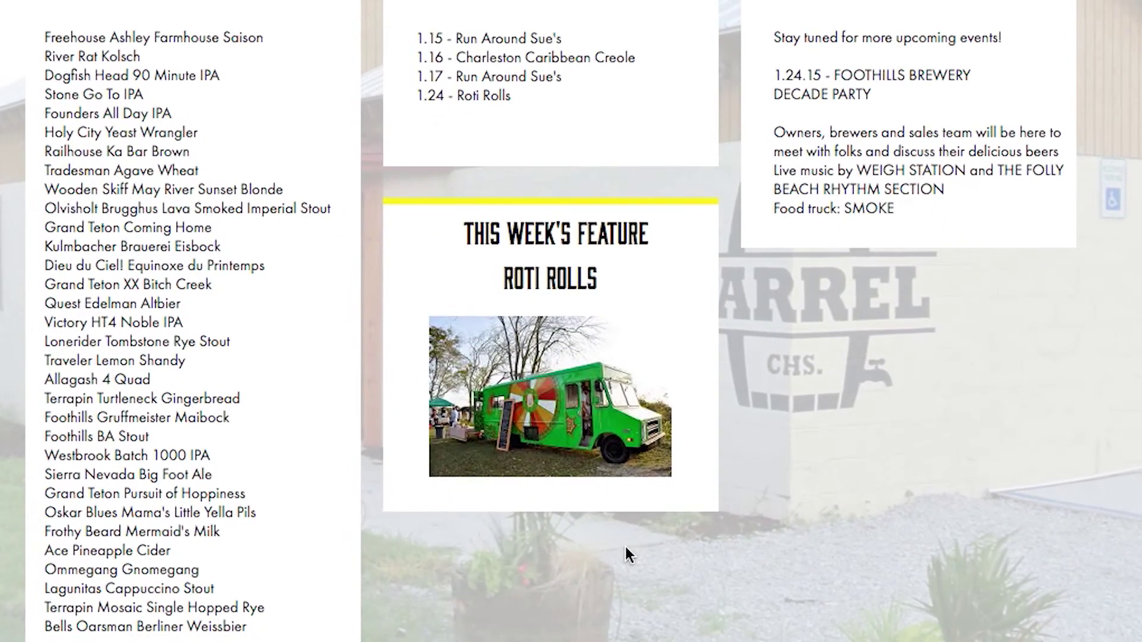
Step: Publish the edited desktop page
scroll(647, 538, down, 5)
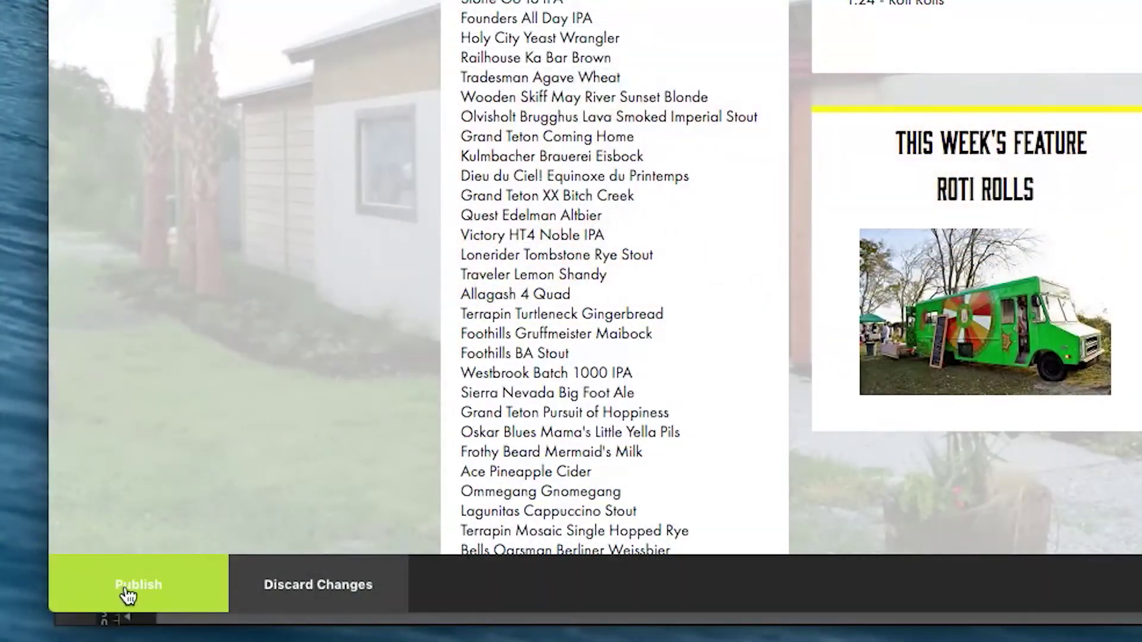
click(119, 592)
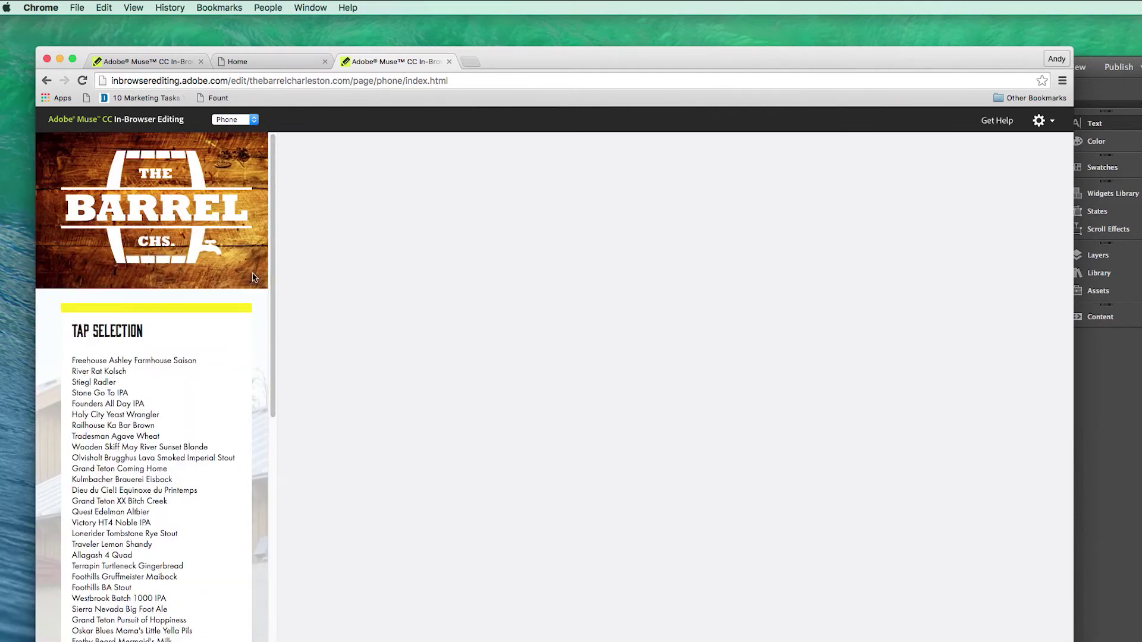
scroll(178, 333, down, 3)
scroll(137, 387, up, 3)
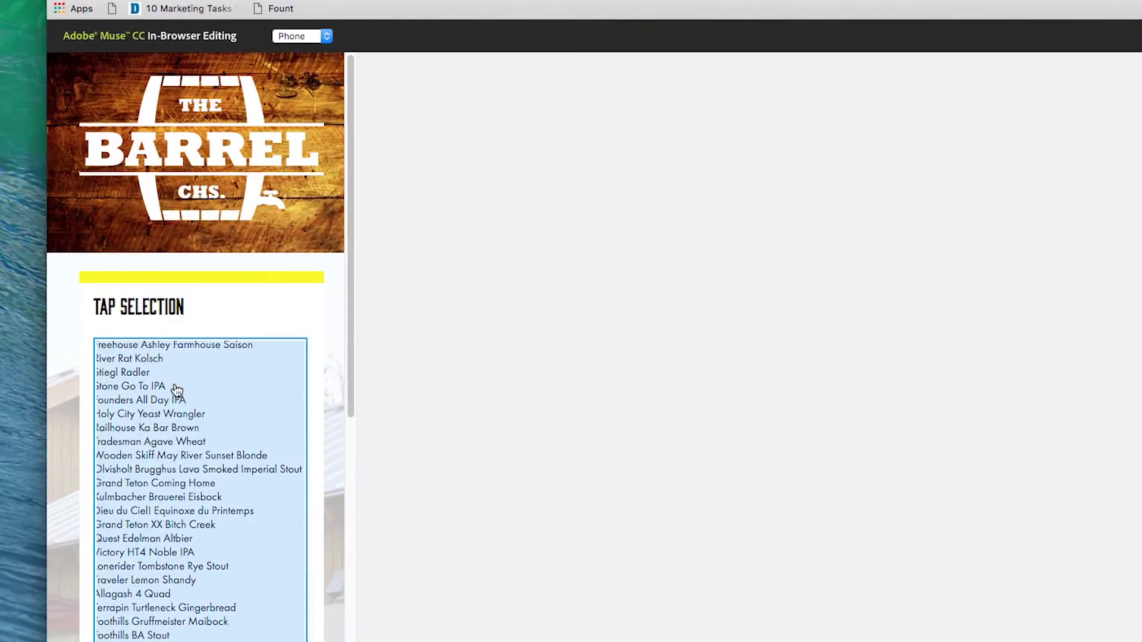
Step: In the Phone tap list, replace Stiegl Radler with Dogfish Head 90 Minute IPA
click(175, 388)
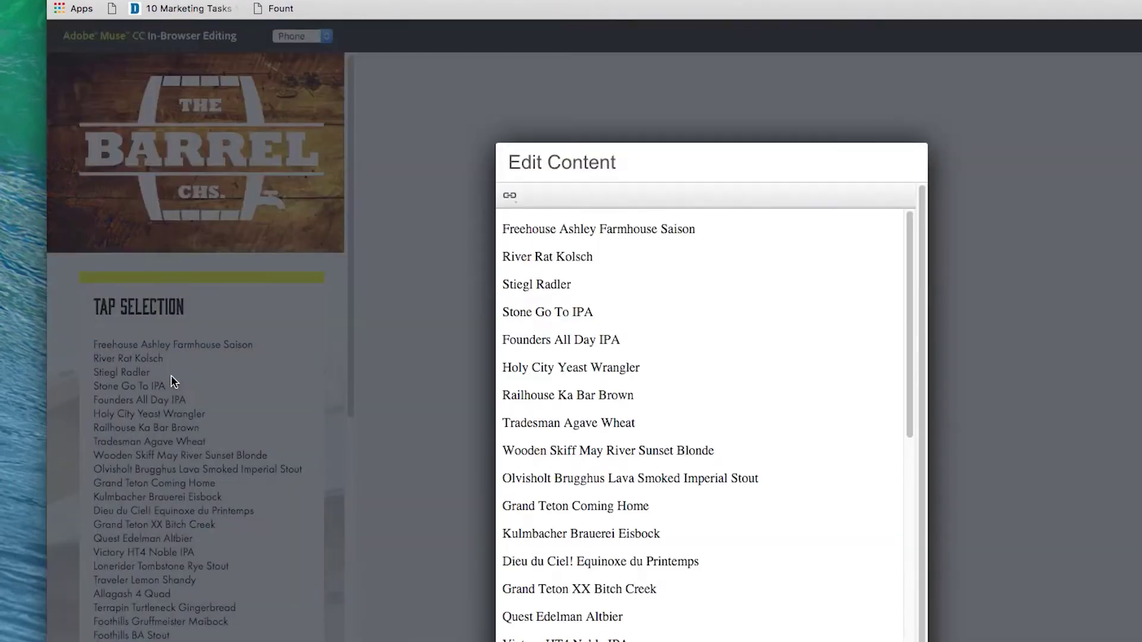
triple_click(564, 284)
text(Dog)
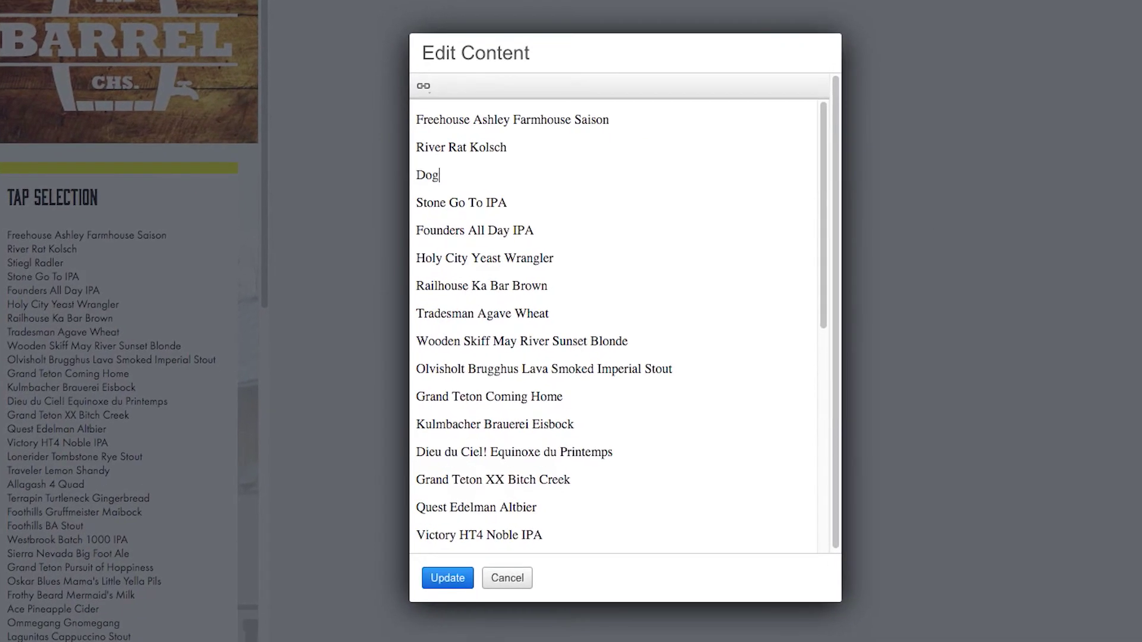
text(fish Head 90 Minute IPA)
key(Return)
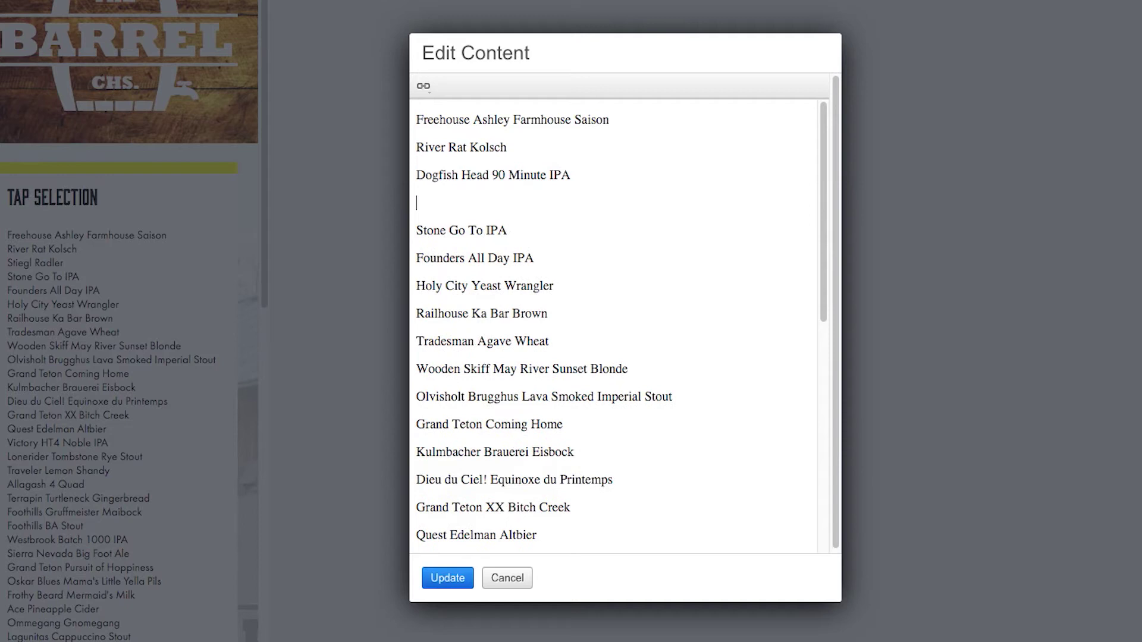
key(BackSpace)
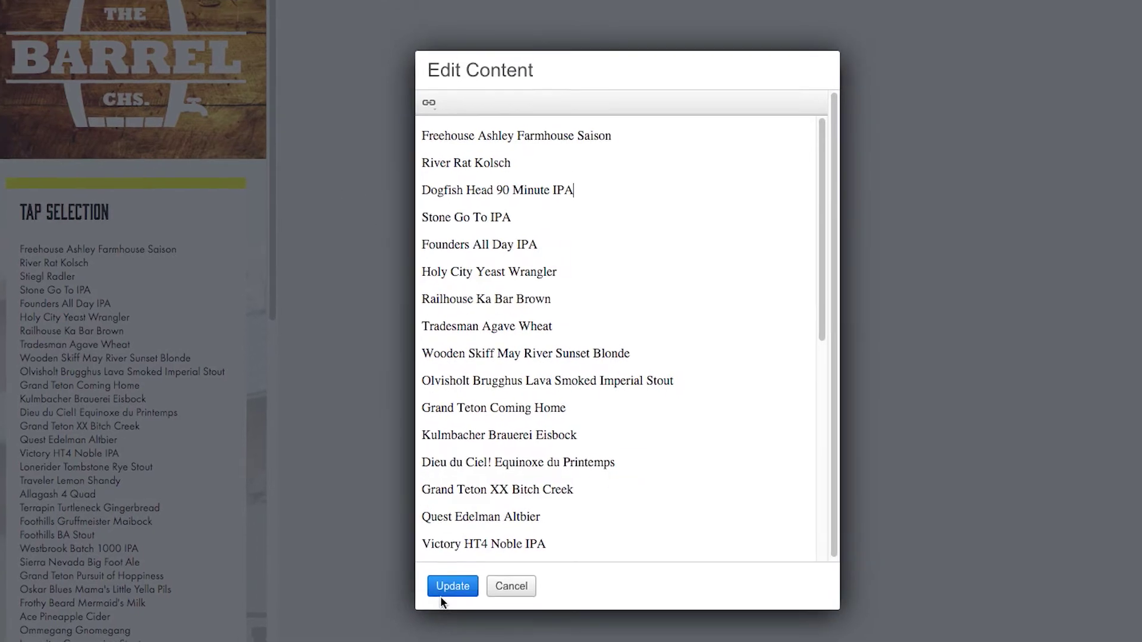
click(443, 586)
Step: Change the 1.24 food truck entry from Smoke to Roti Rolls in the schedule
scroll(155, 416, down, 5)
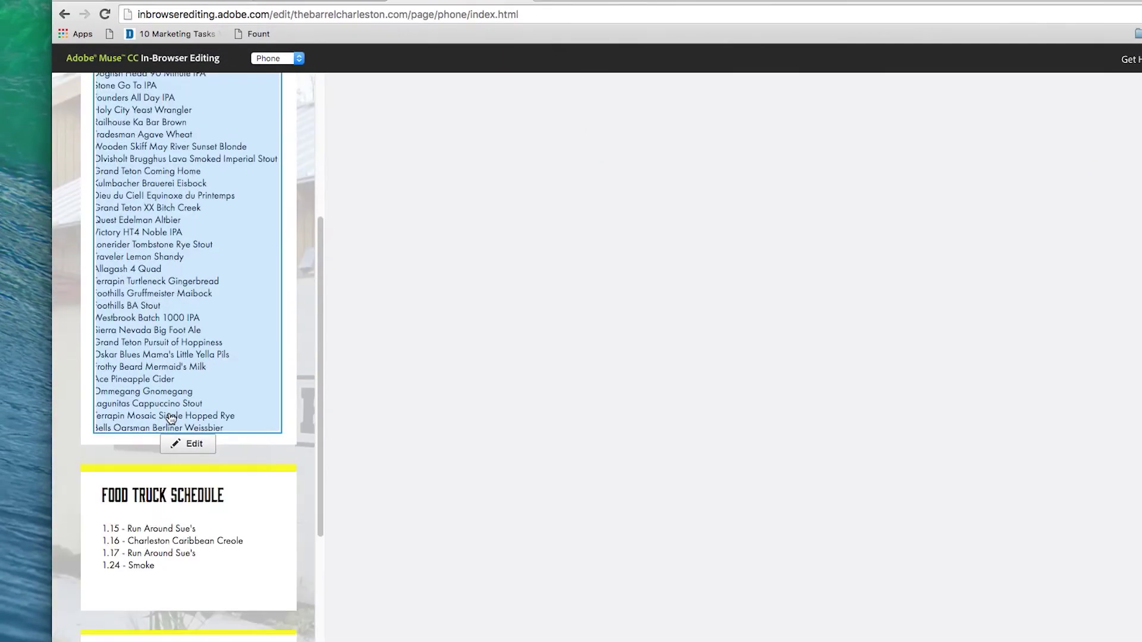
click(168, 506)
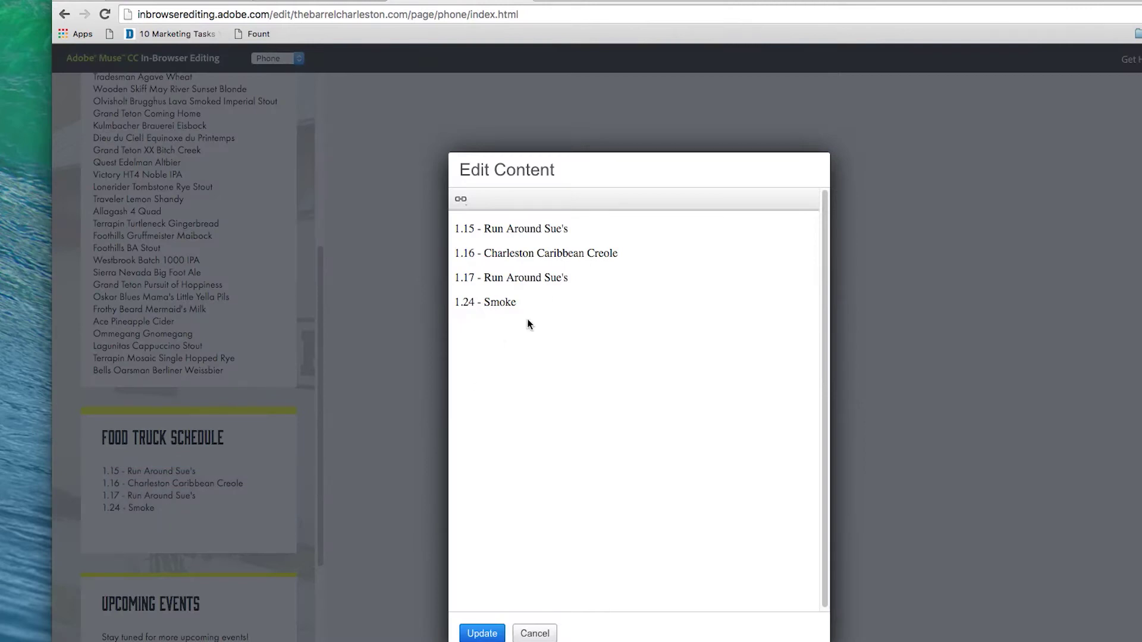
drag(523, 303, 485, 300)
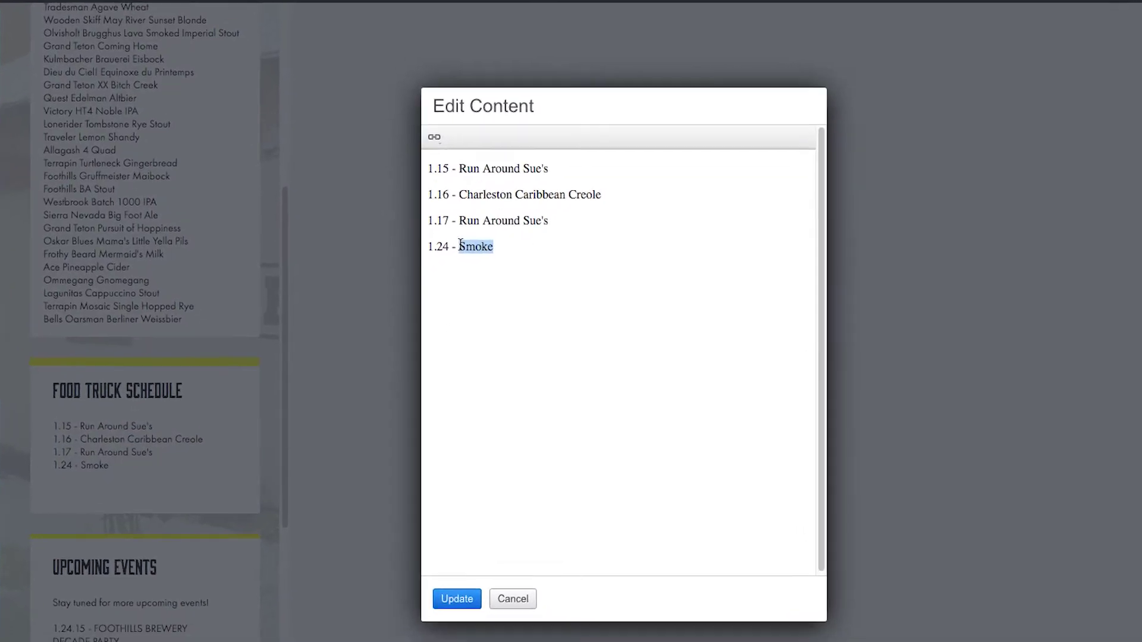
text(Roti Rolls)
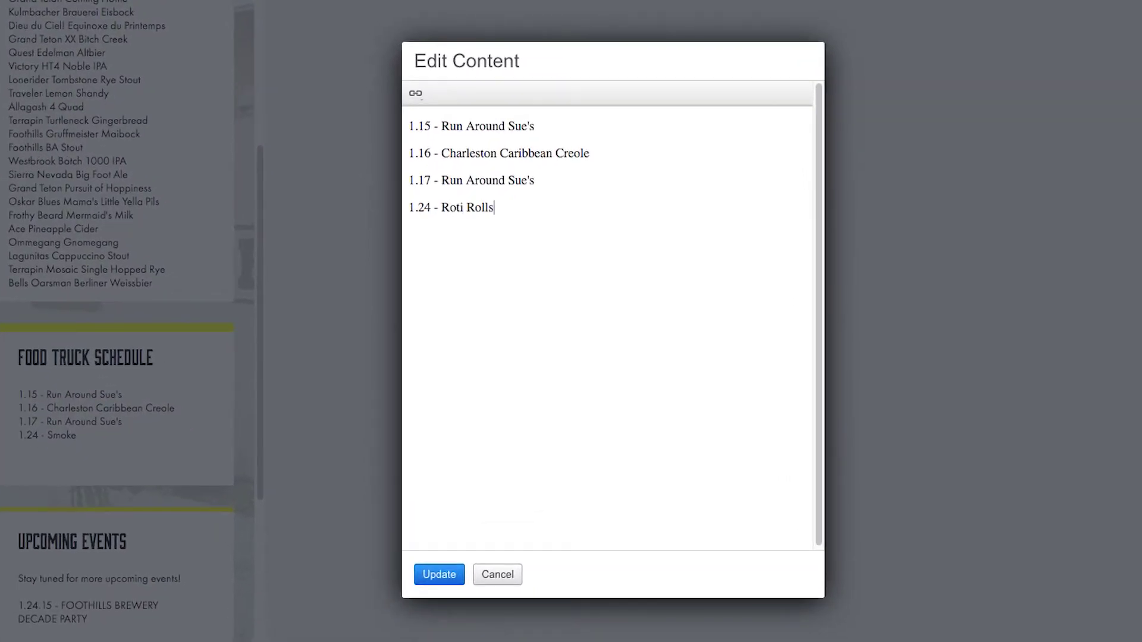
click(439, 574)
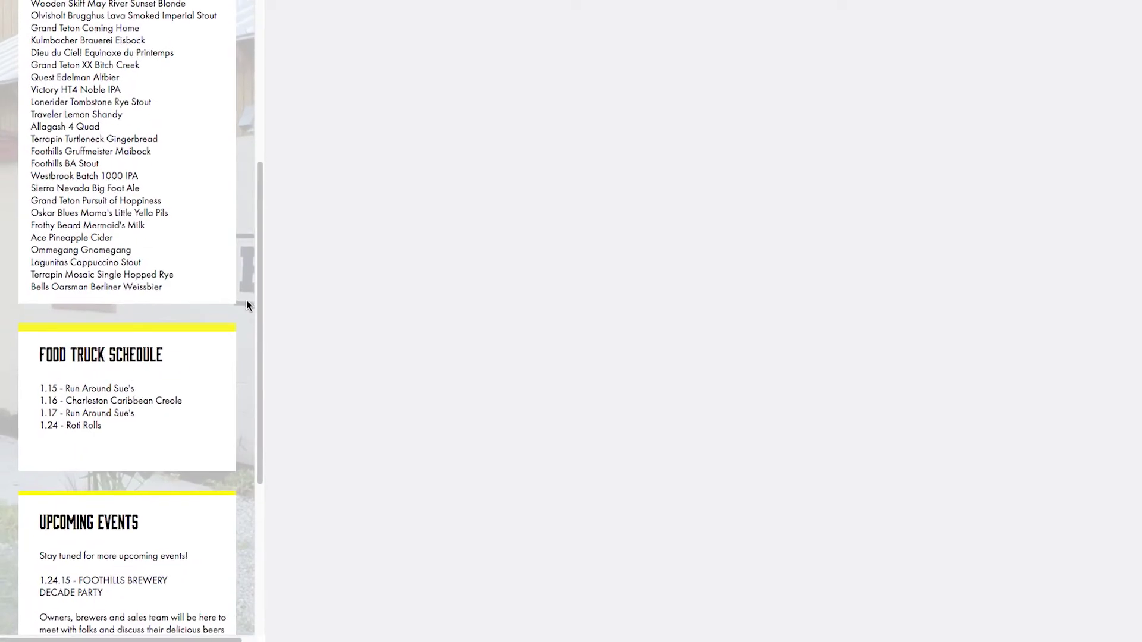
Step: Publish the phone layout edits and switch back to the Desktop layout
scroll(204, 353, down, 3)
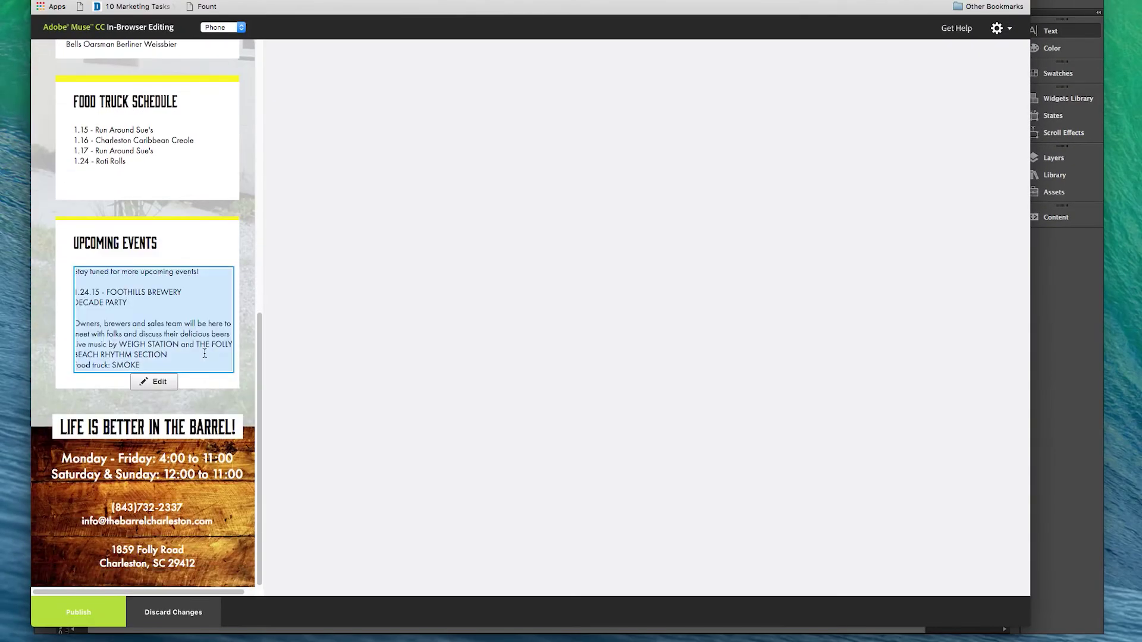
click(100, 612)
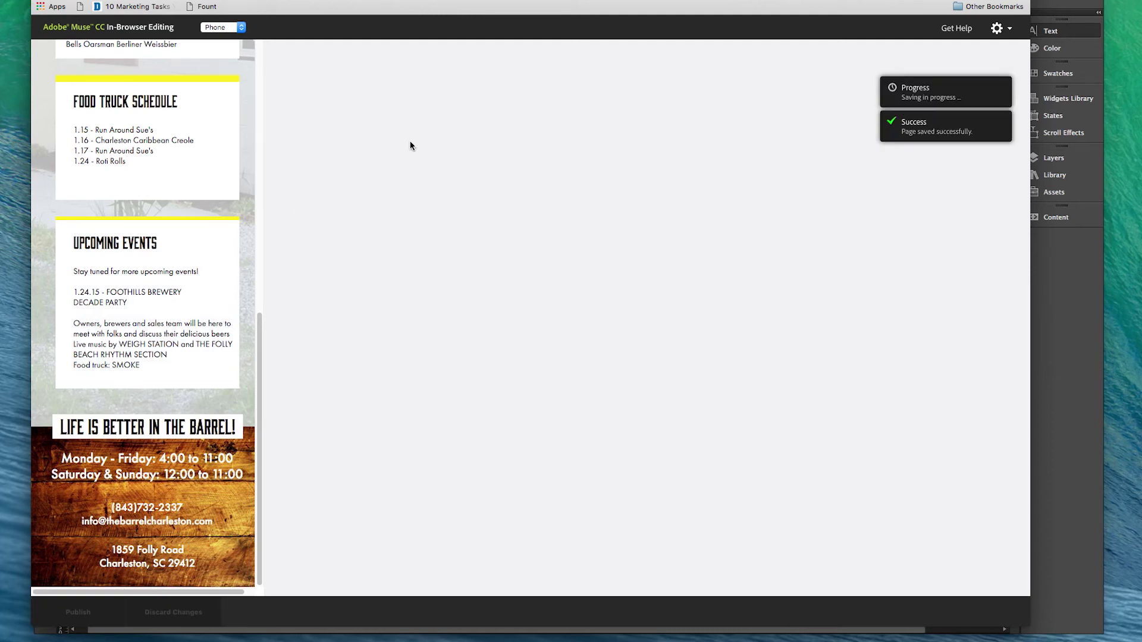
click(234, 27)
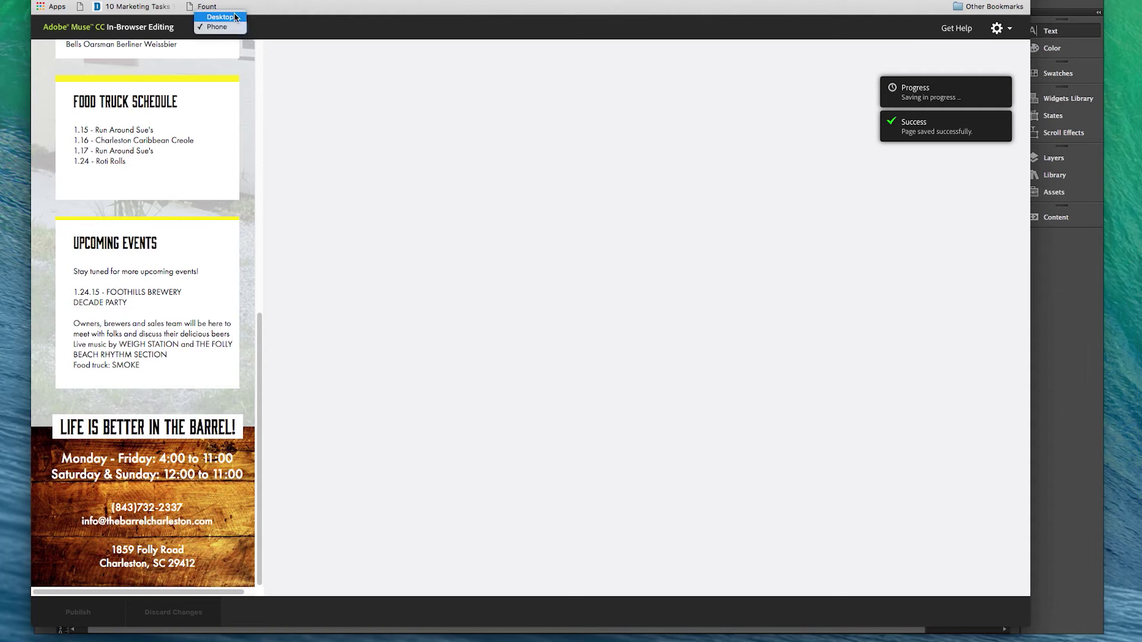
click(234, 18)
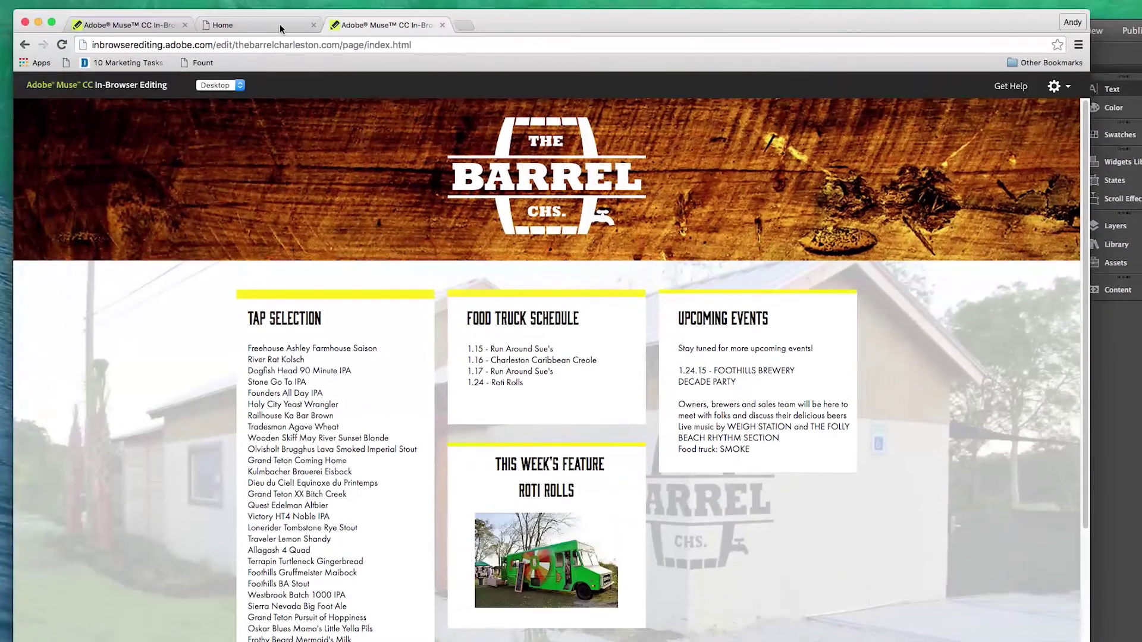
Step: Reload the live site on the Home tab and scroll through the updated page
click(279, 24)
right_click(218, 167)
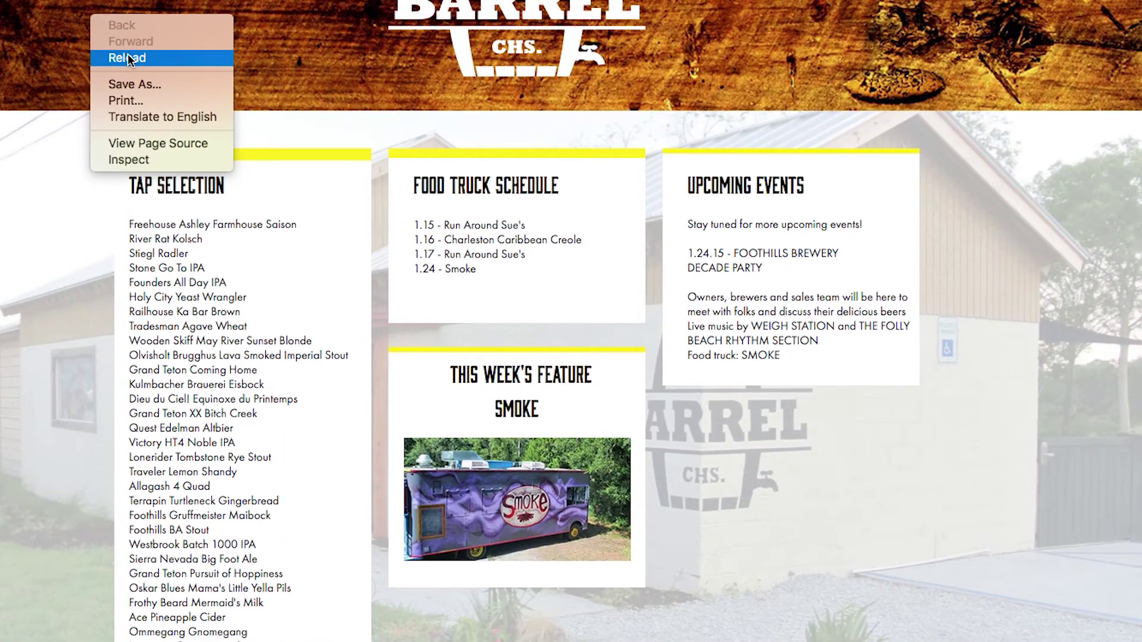
click(127, 58)
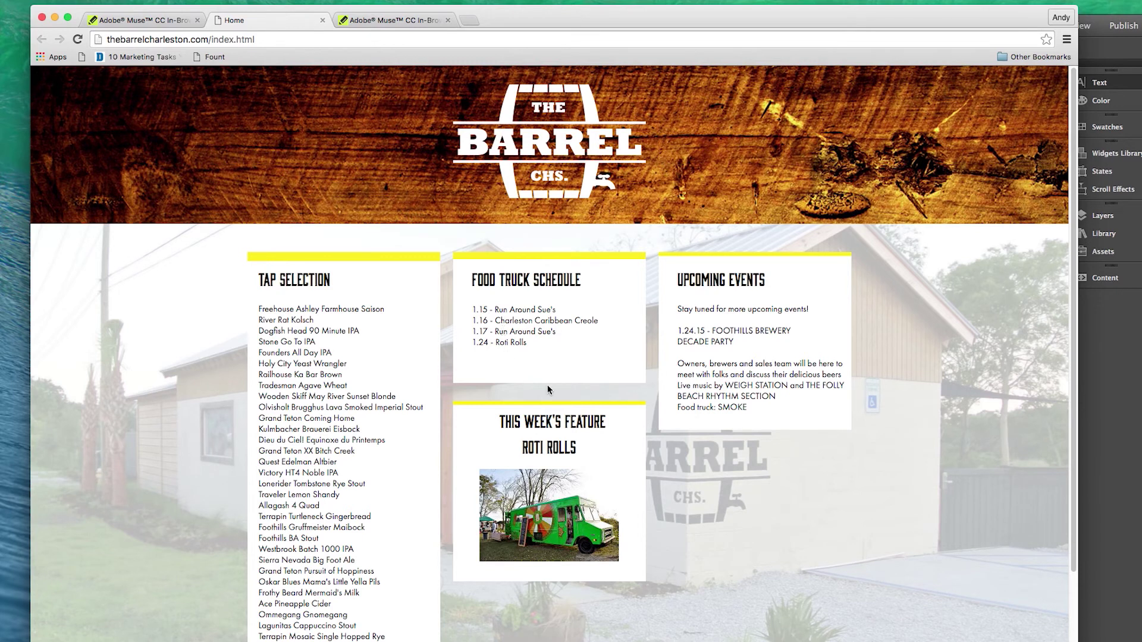
scroll(566, 535, down, 3)
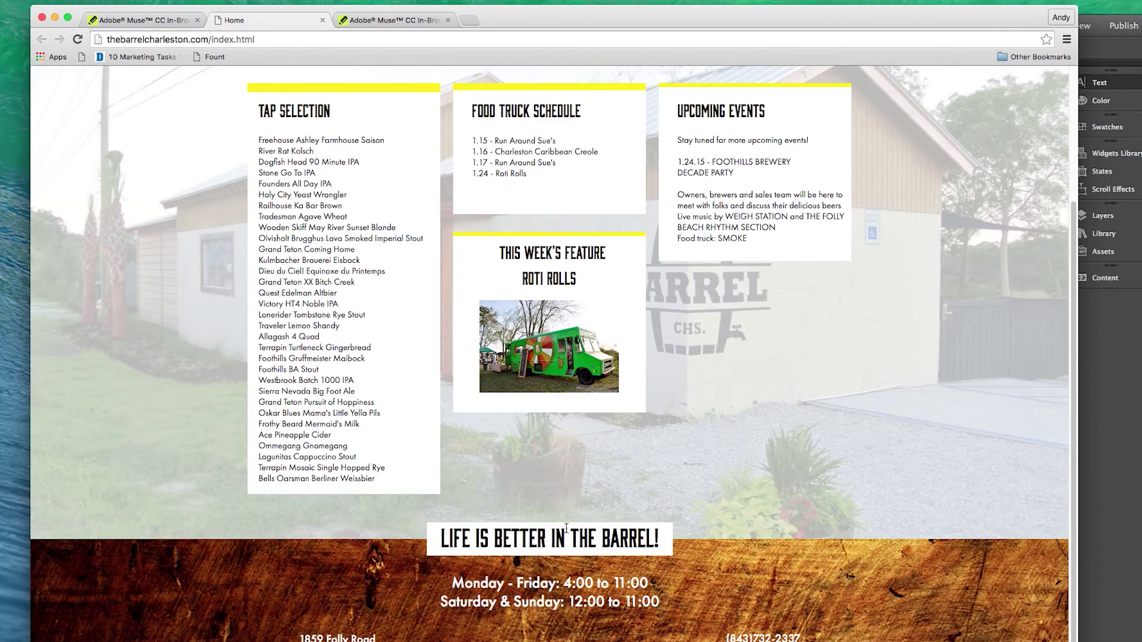
scroll(565, 510, up, 3)
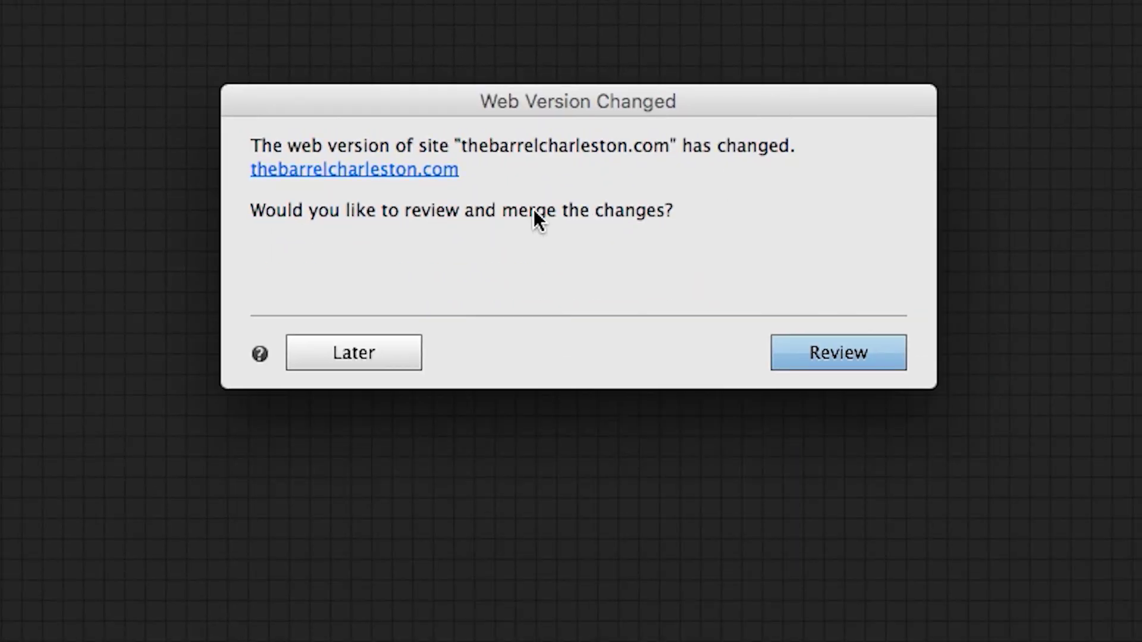
Step: Merge all five web changes, including tap list, schedules, feature heading and image, into Muse
click(796, 353)
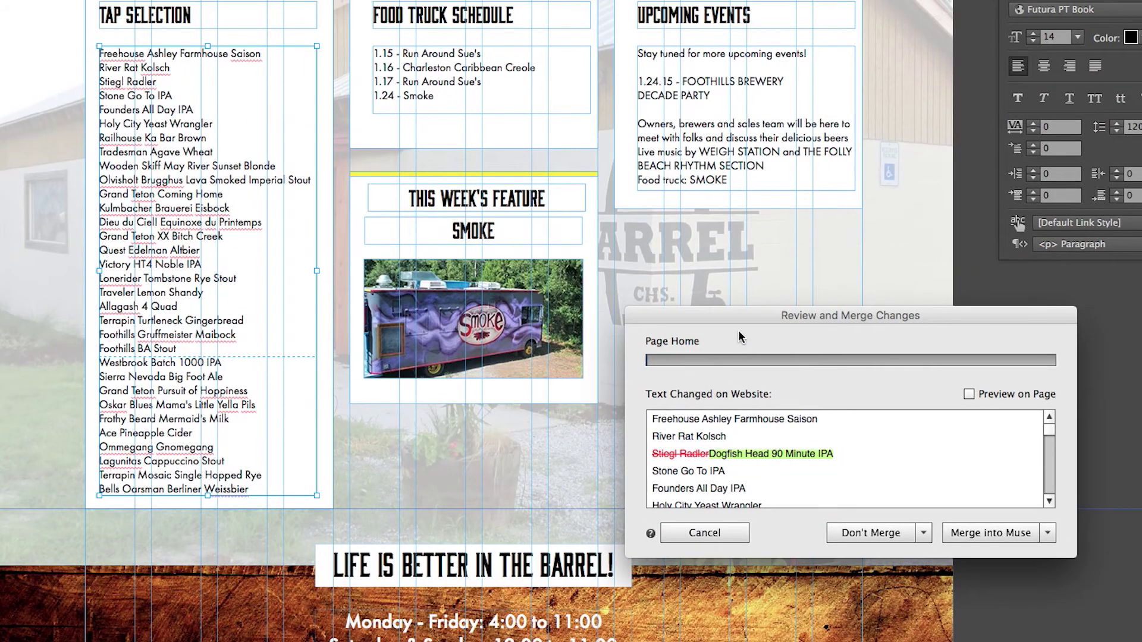
click(979, 537)
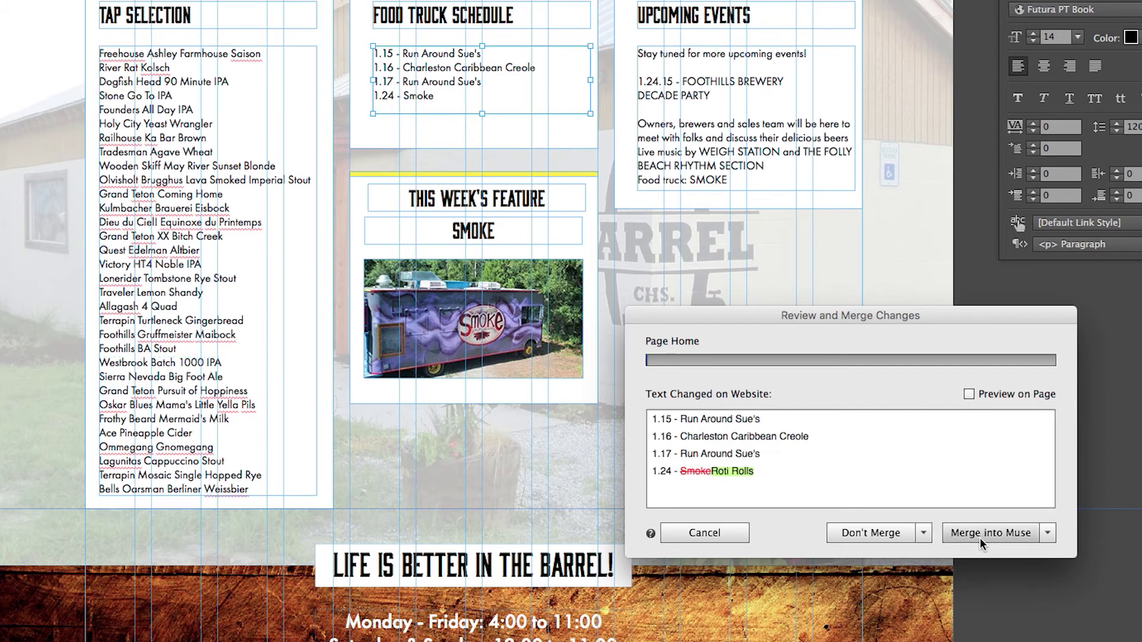
click(979, 537)
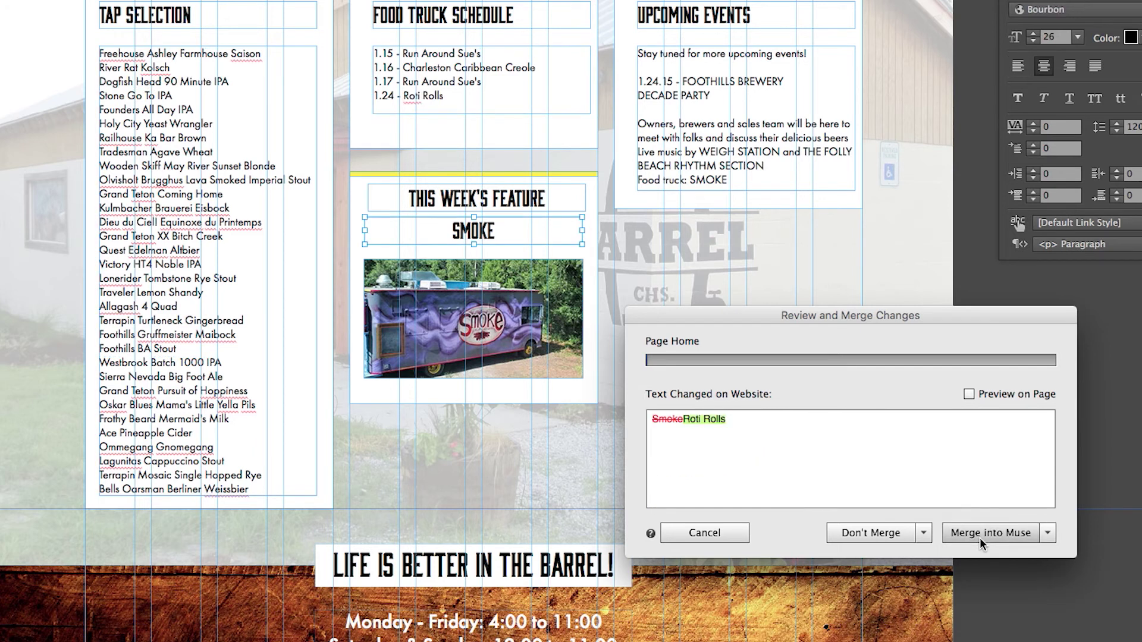
click(980, 537)
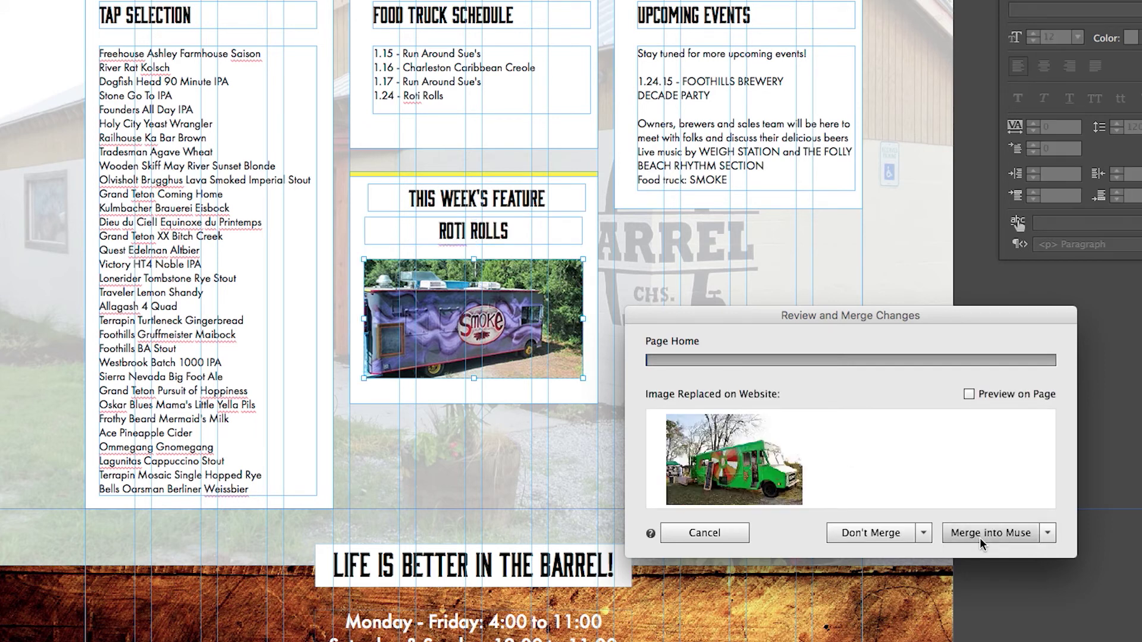
click(993, 532)
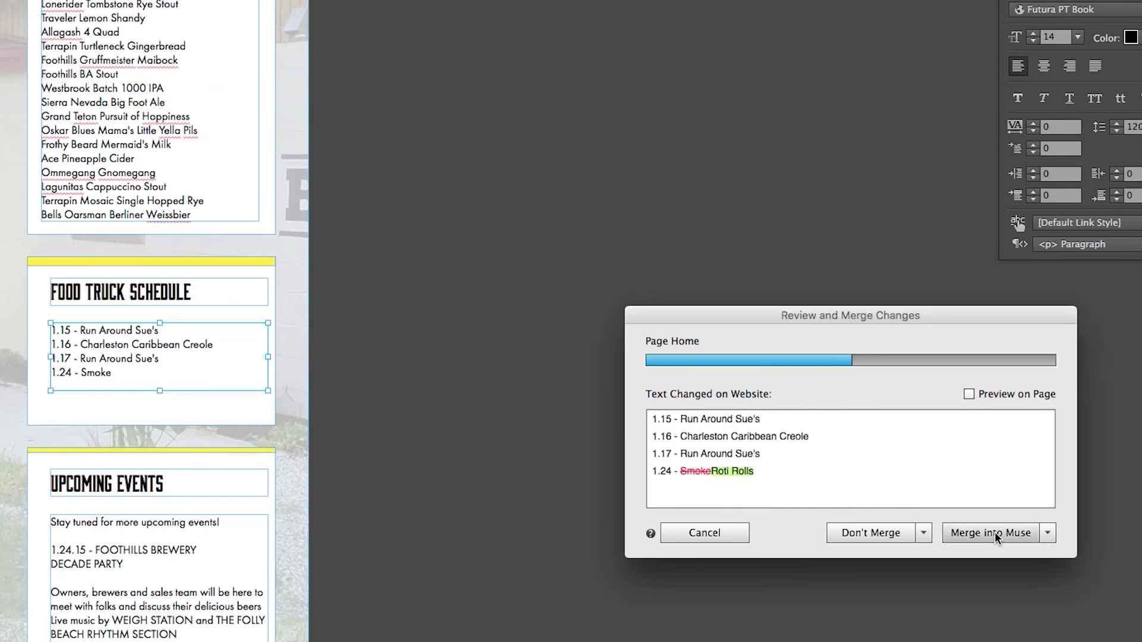
click(994, 532)
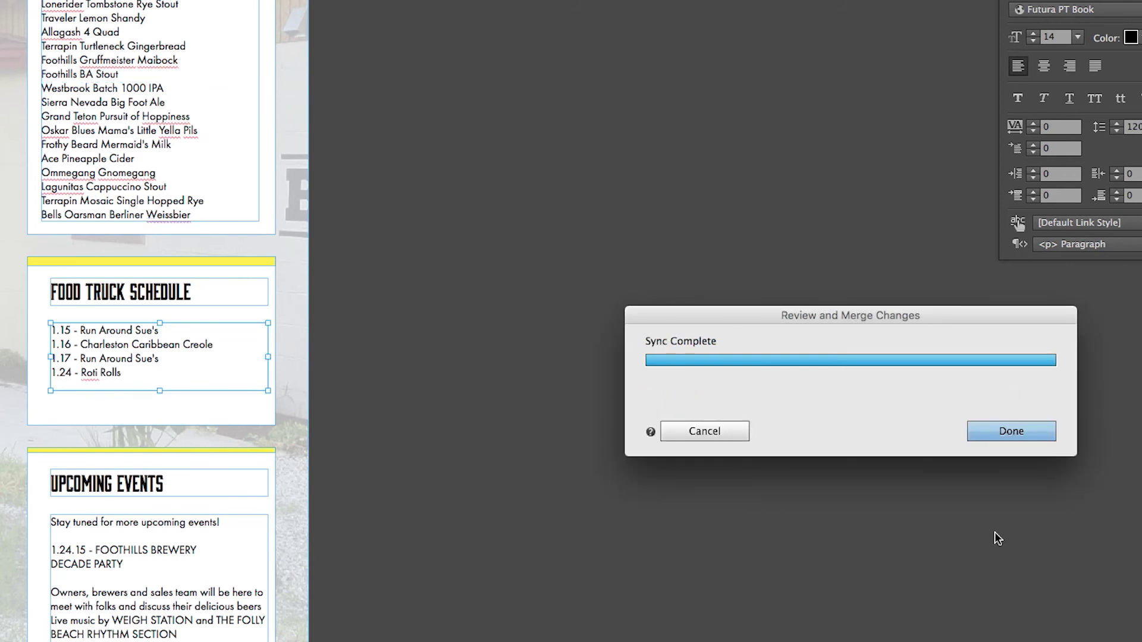
click(1014, 431)
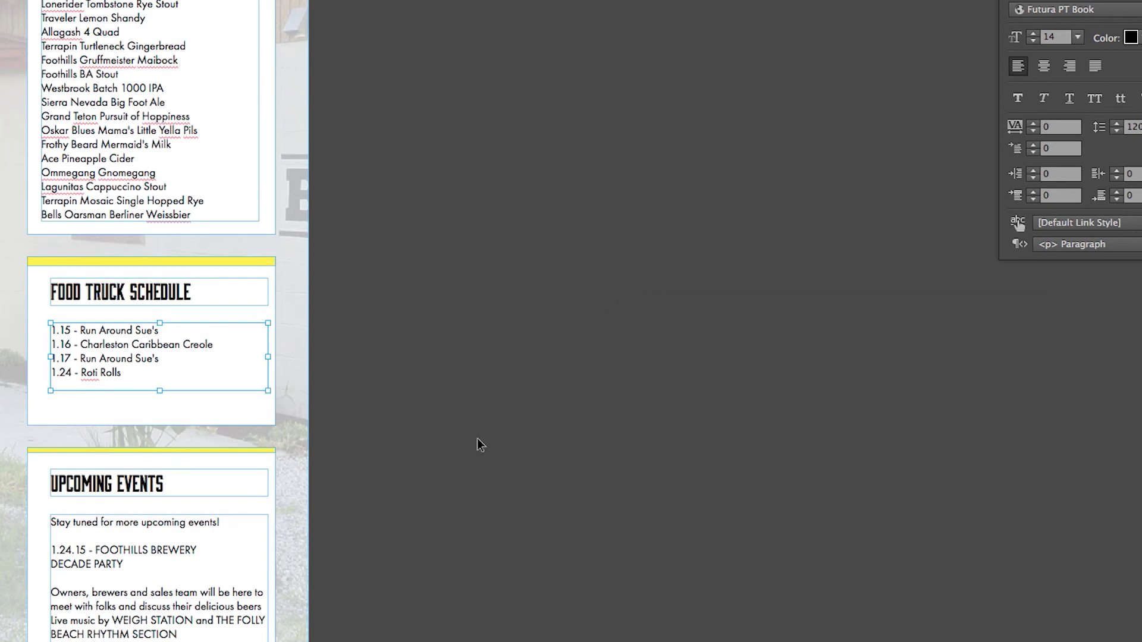
scroll(481, 445, up, 10)
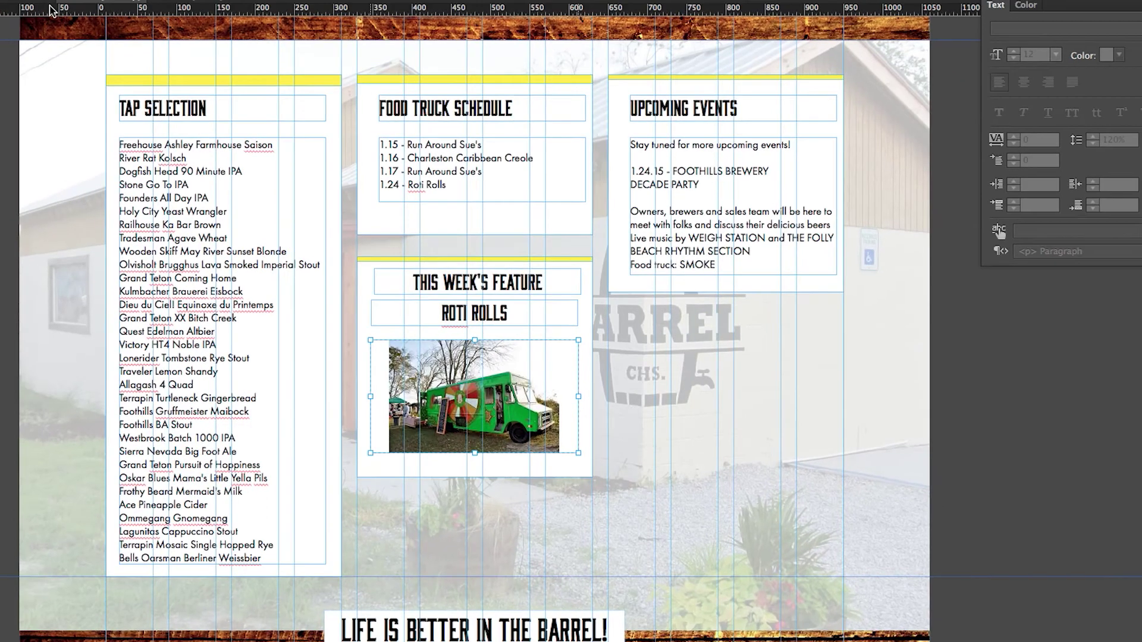
Step: Switch to Plan view (super+M) to see the Roti Rolls Home thumbnail
key(super+m)
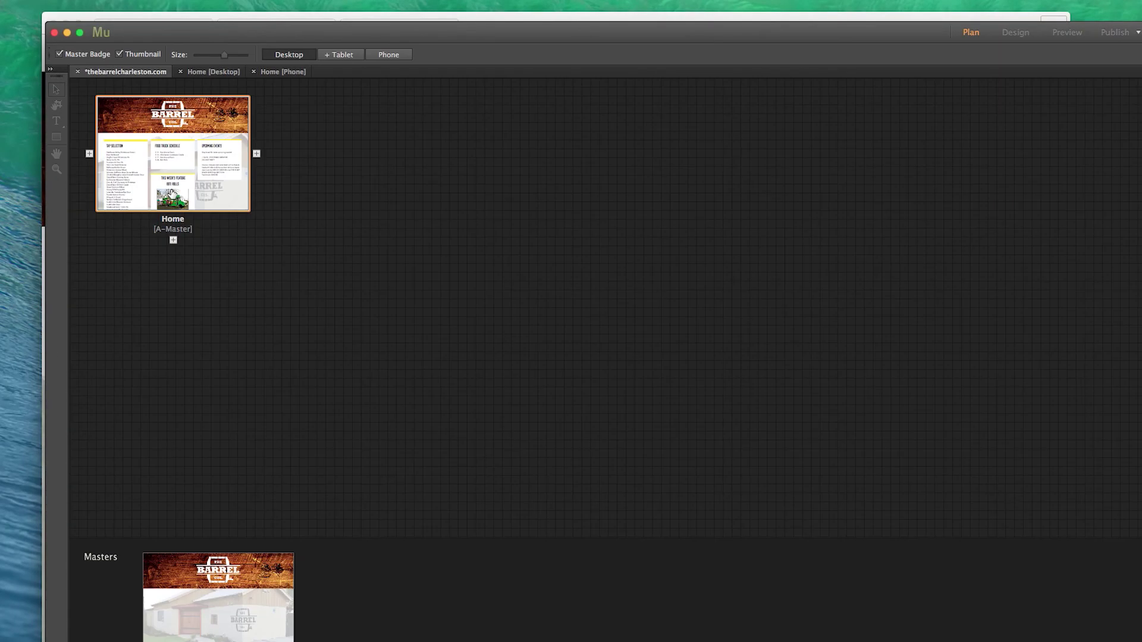